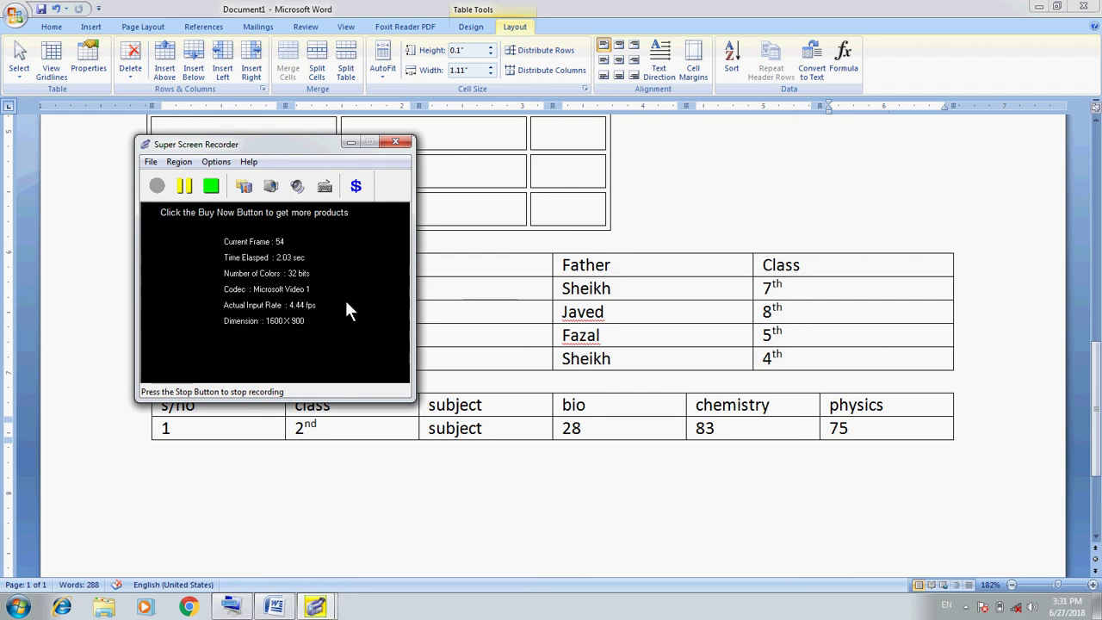
Step: Scroll back to the top of the page showing the text-wrapped table
{"action": "left_click", "coordinate": [352, 145]}
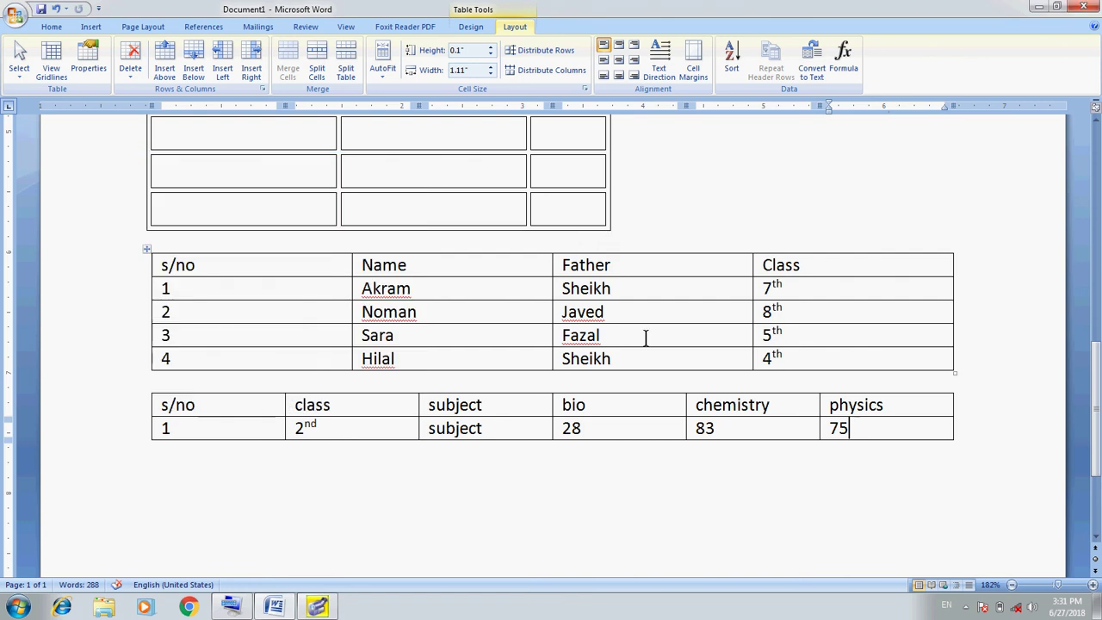
{"action": "left_click_drag", "start_coordinate": [1098, 385], "coordinate": [1097, 159]}
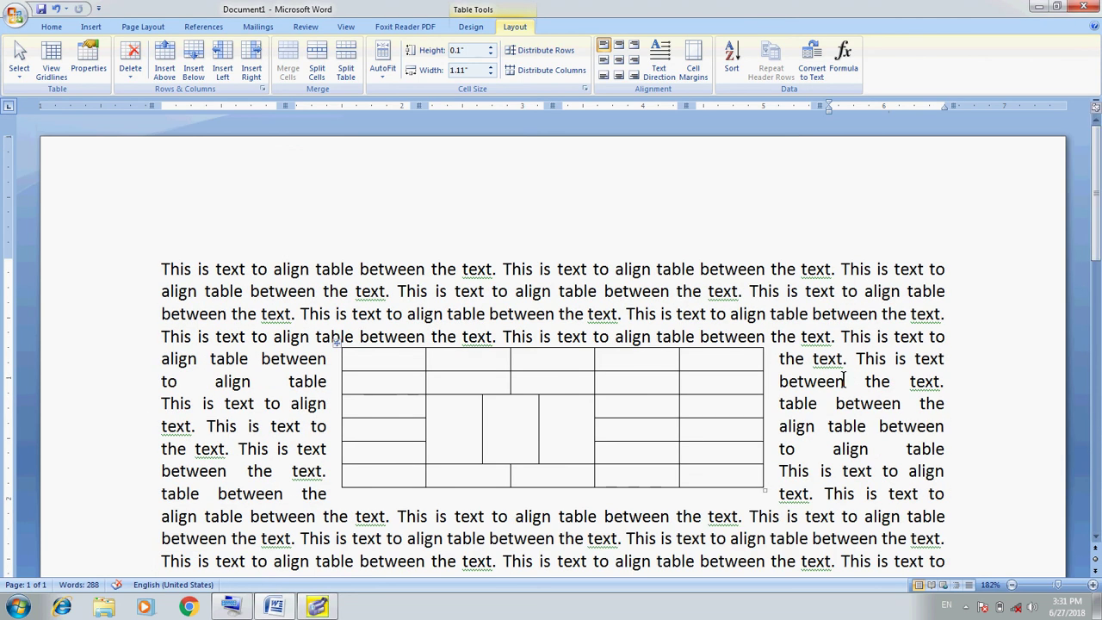
Step: Move the insertion point back and forth between the wrapped text and the table's first cell
{"action": "left_click", "coordinate": [844, 380]}
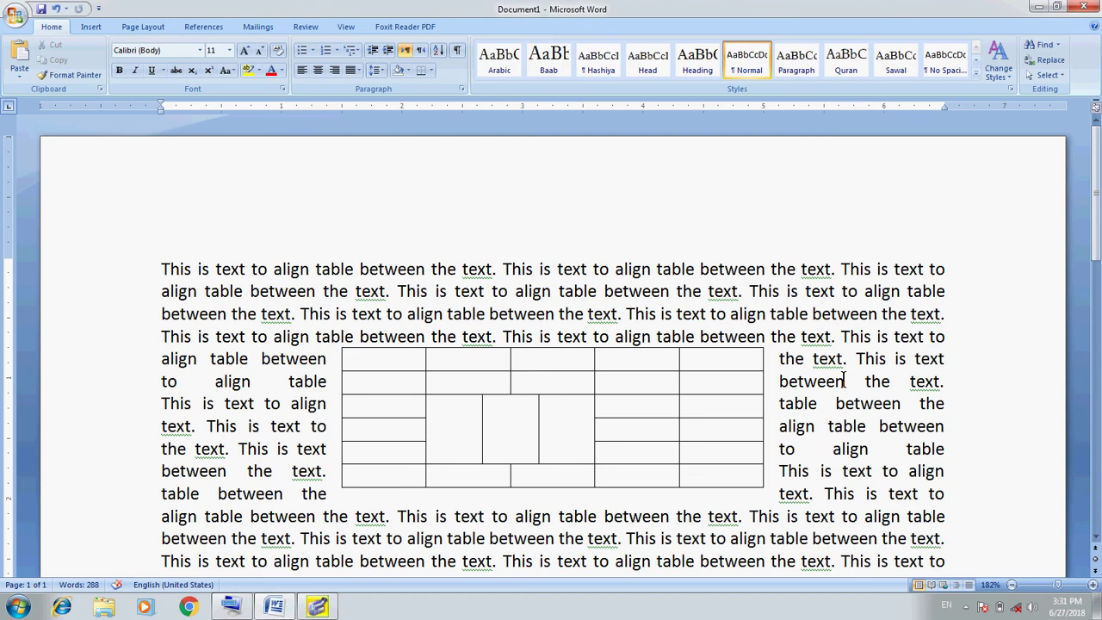
{"action": "key", "text": "ctrl+a"}
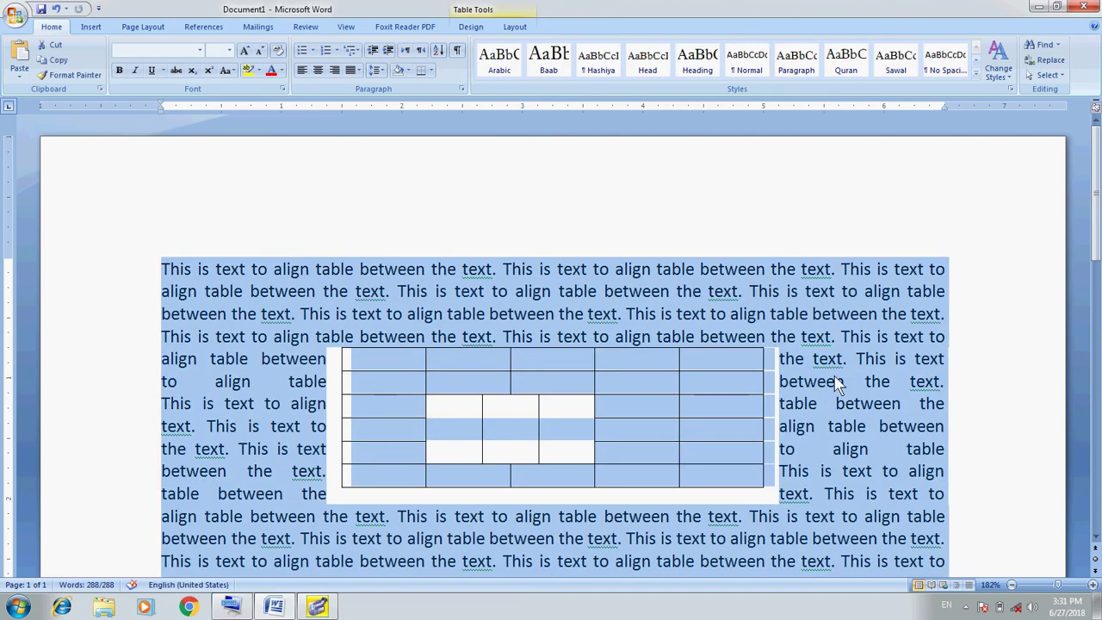
{"action": "left_click", "coordinate": [840, 384]}
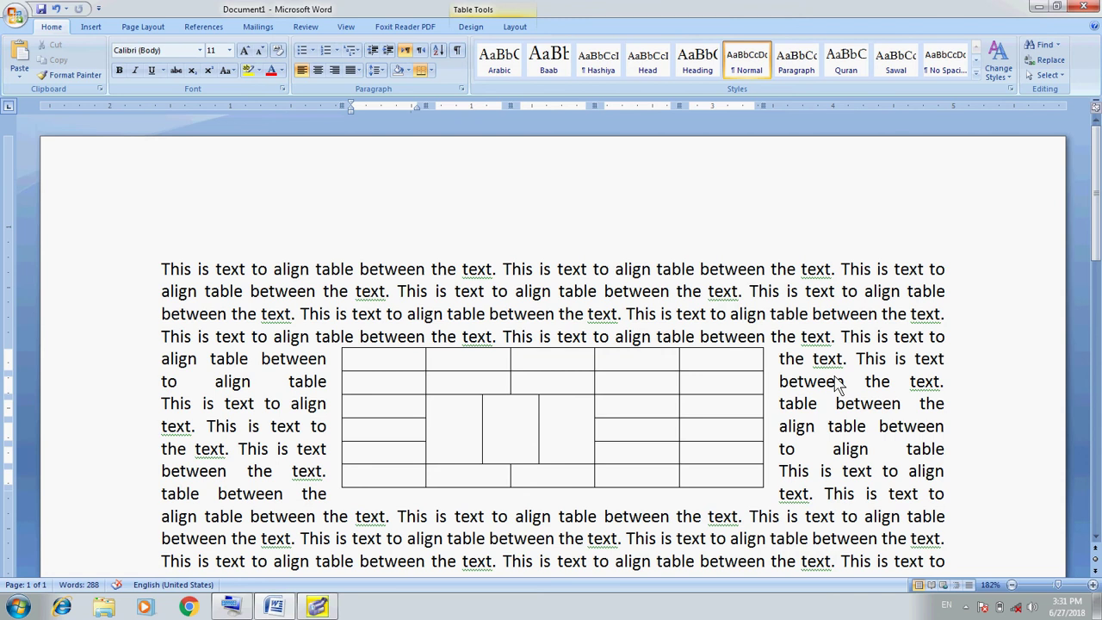
{"action": "key", "text": "Up"}
{"action": "key", "text": "Up"}
{"action": "key", "text": "Up"}
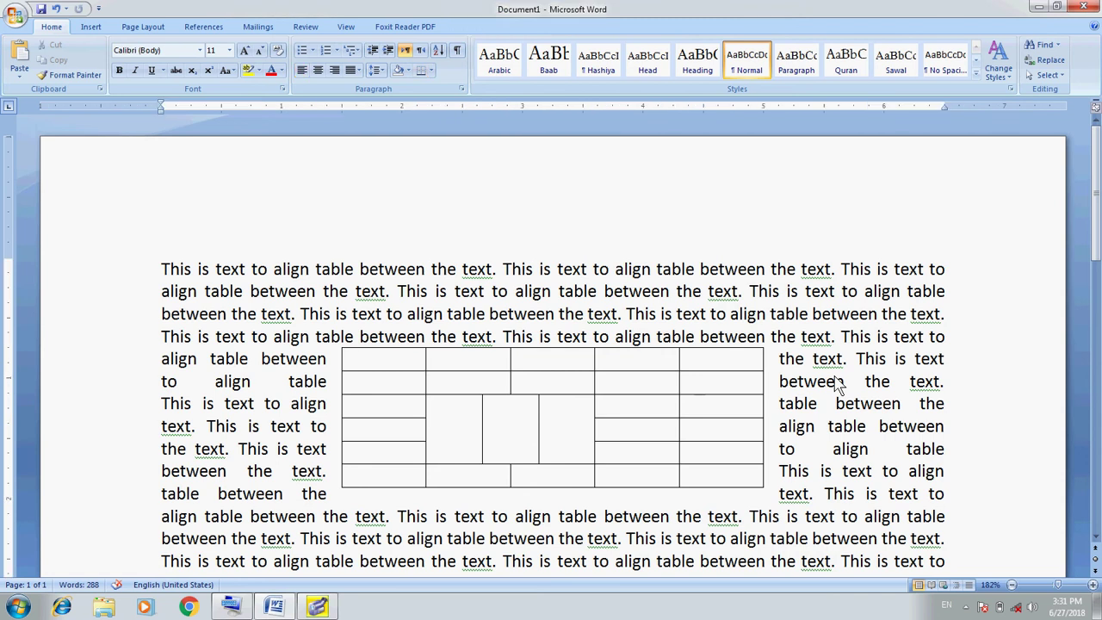
{"action": "key", "text": "Down"}
{"action": "key", "text": "Down"}
{"action": "key", "text": "Down"}
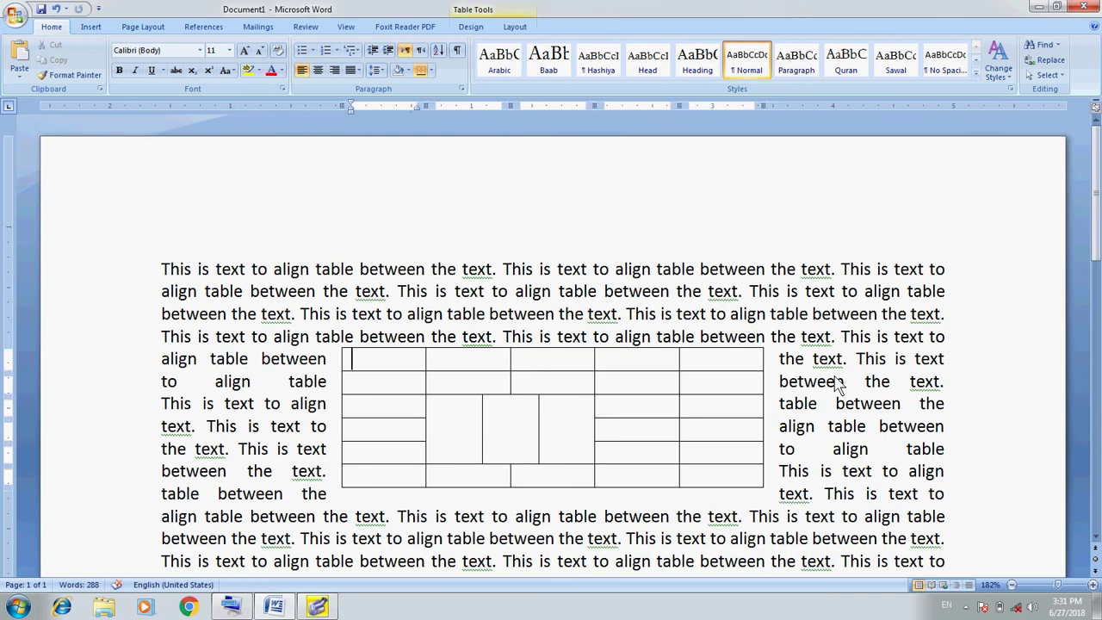
{"action": "key", "text": "Up"}
{"action": "key", "text": "Up"}
{"action": "key", "text": "Up"}
{"action": "key", "text": "Up"}
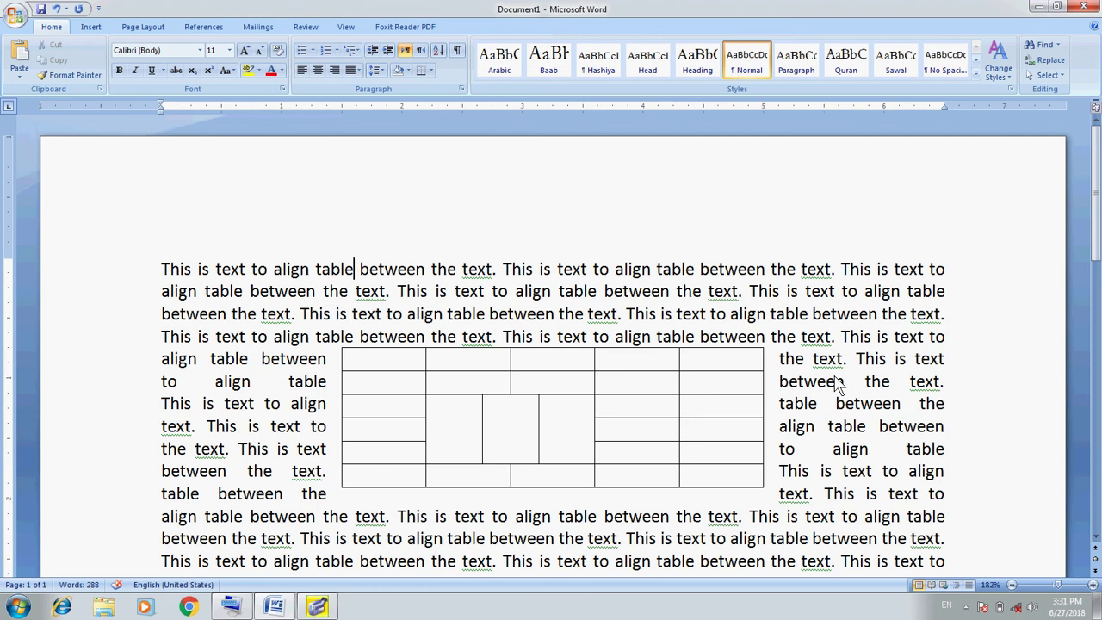
{"action": "key", "text": "Down"}
{"action": "key", "text": "Down"}
{"action": "key", "text": "Down"}
{"action": "key", "text": "Up"}
Step: Add an empty row at the table's bottom, undo it, and insert an empty paragraph at the document start
{"action": "key", "text": "Home"}
{"action": "key", "text": "Down"}
{"action": "key", "text": "Down"}
{"action": "key", "text": "Down"}
{"action": "key", "text": "Tab"}
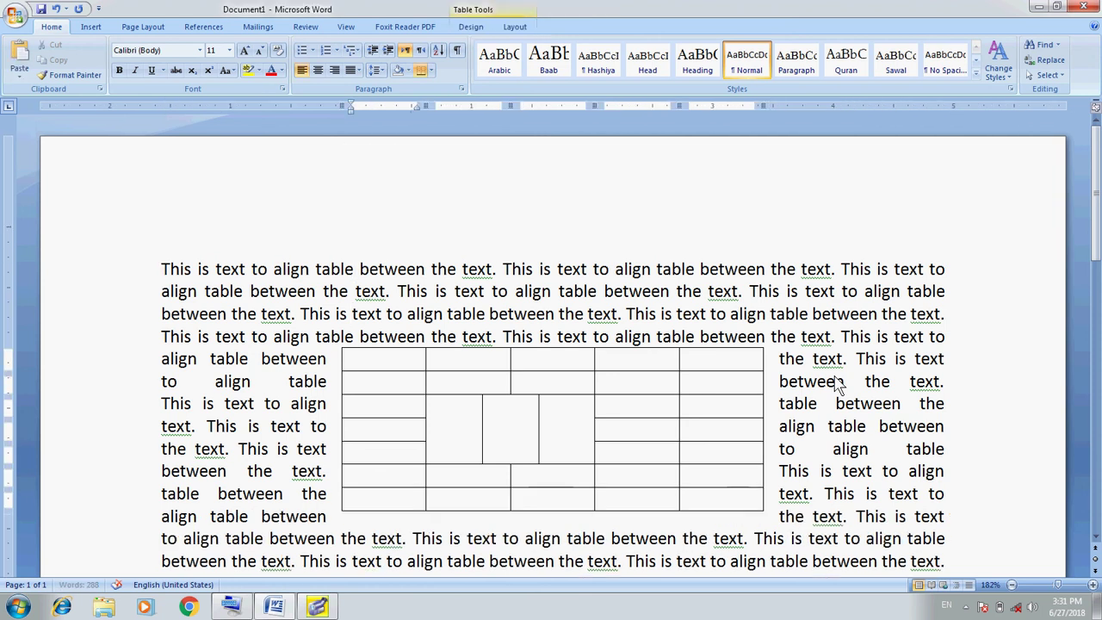
{"action": "key", "text": "ctrl+z"}
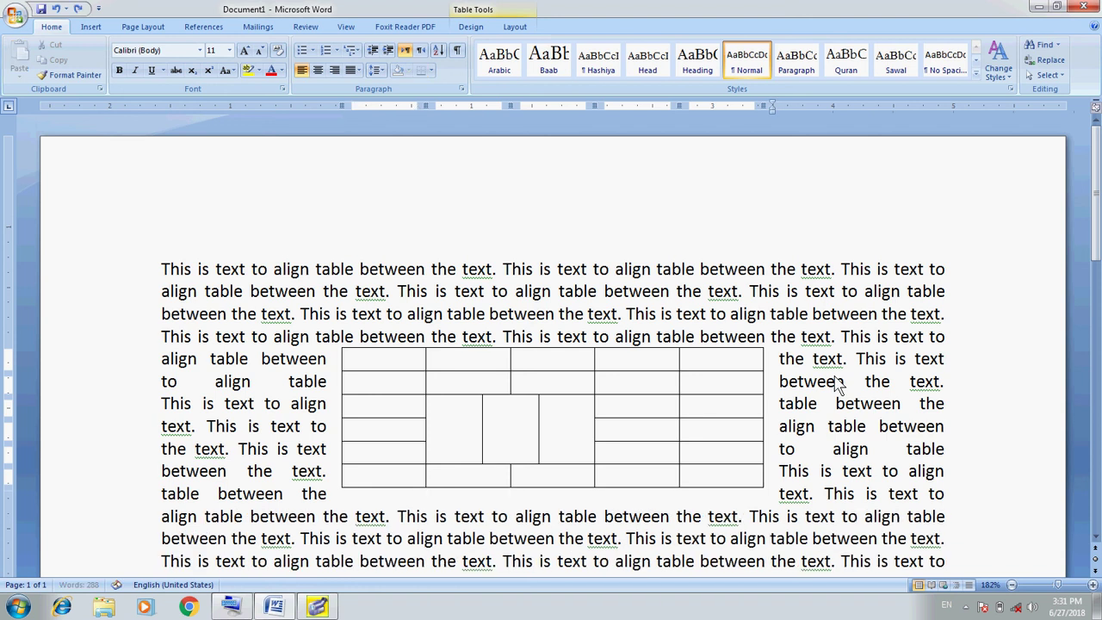
{"action": "key", "text": "Up"}
{"action": "key", "text": "Up"}
{"action": "key", "text": "Up"}
{"action": "key", "text": "ctrl+Home"}
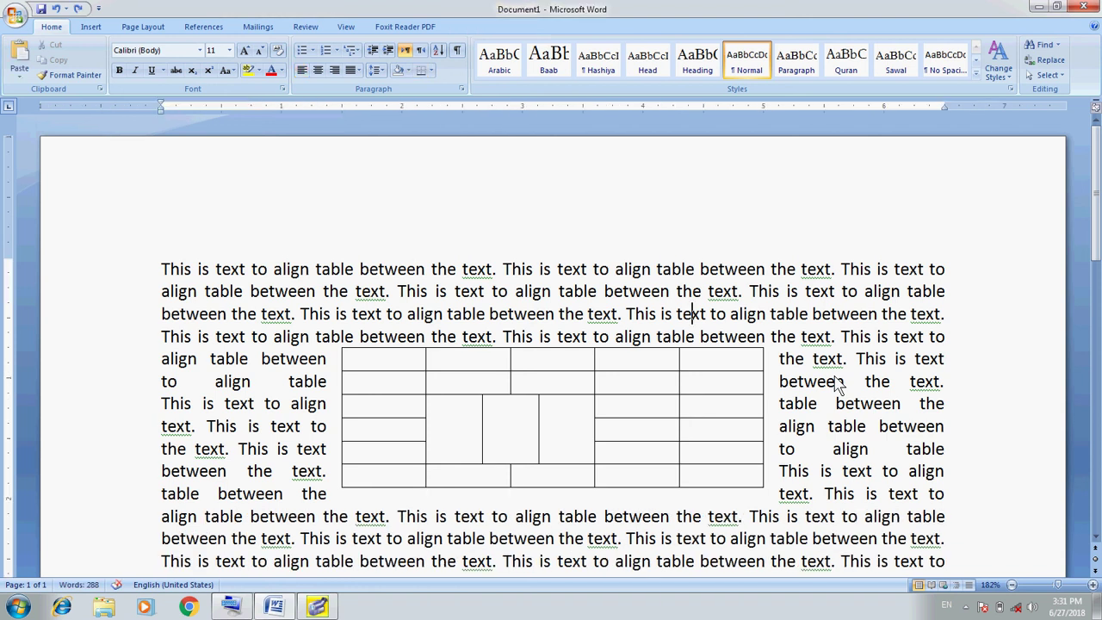
{"action": "key", "text": "Return"}
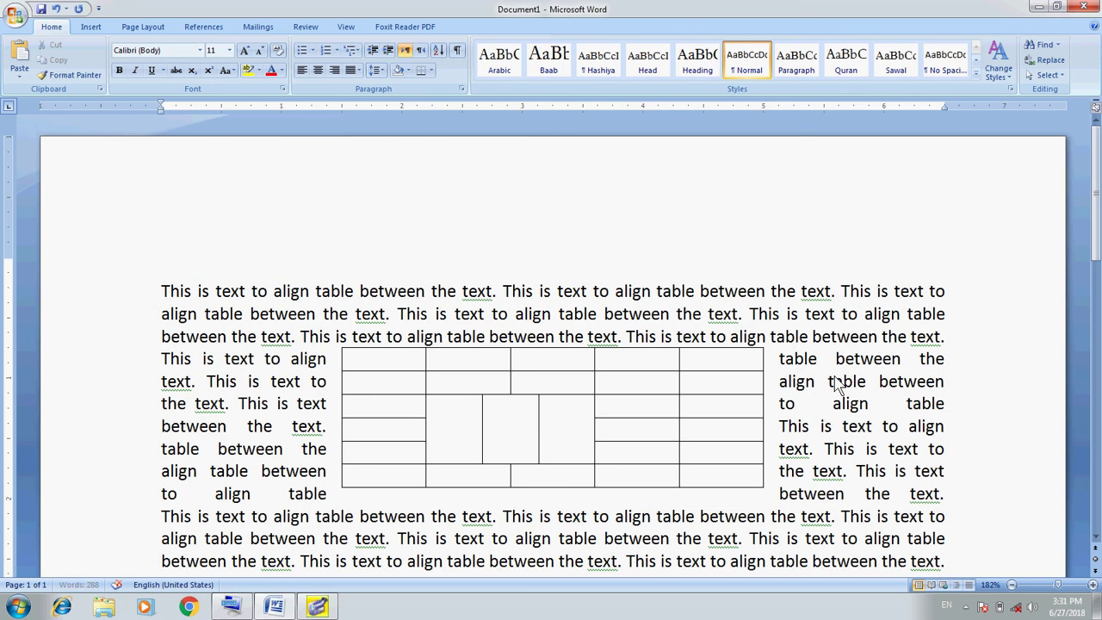
{"action": "key", "text": "Up"}
Step: Select the whole document and delete all the text and tables
{"action": "key", "text": "ctrl+a"}
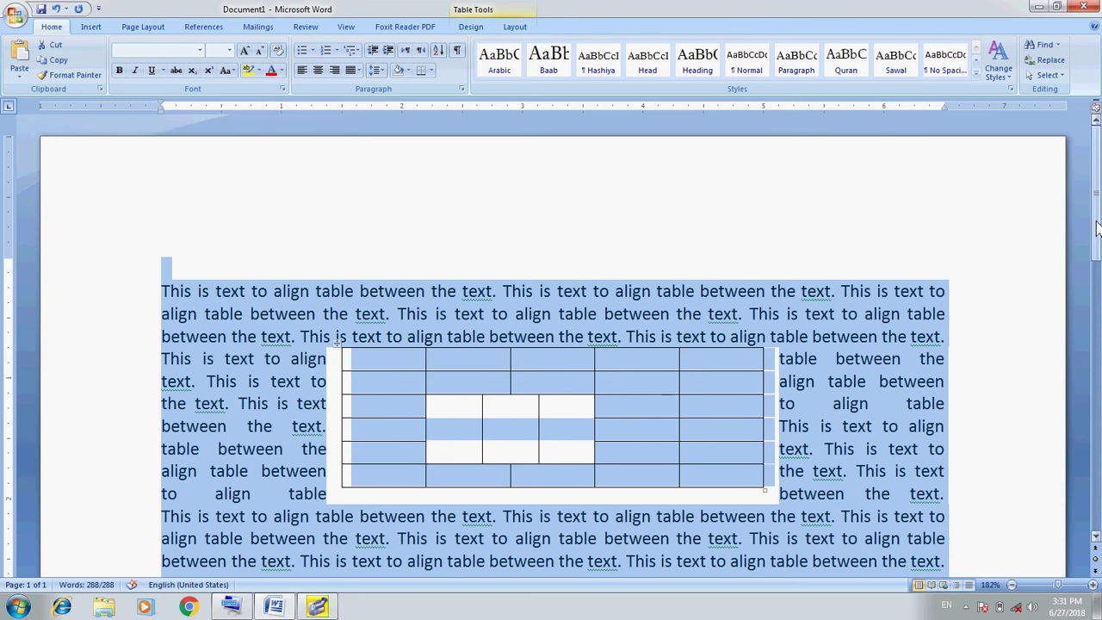
{"action": "mouse_move", "coordinate": [1096, 226]}
{"action": "left_mouse_down"}
{"action": "mouse_move", "coordinate": [1095, 489]}
{"action": "mouse_move", "coordinate": [1096, 226]}
{"action": "left_mouse_up"}
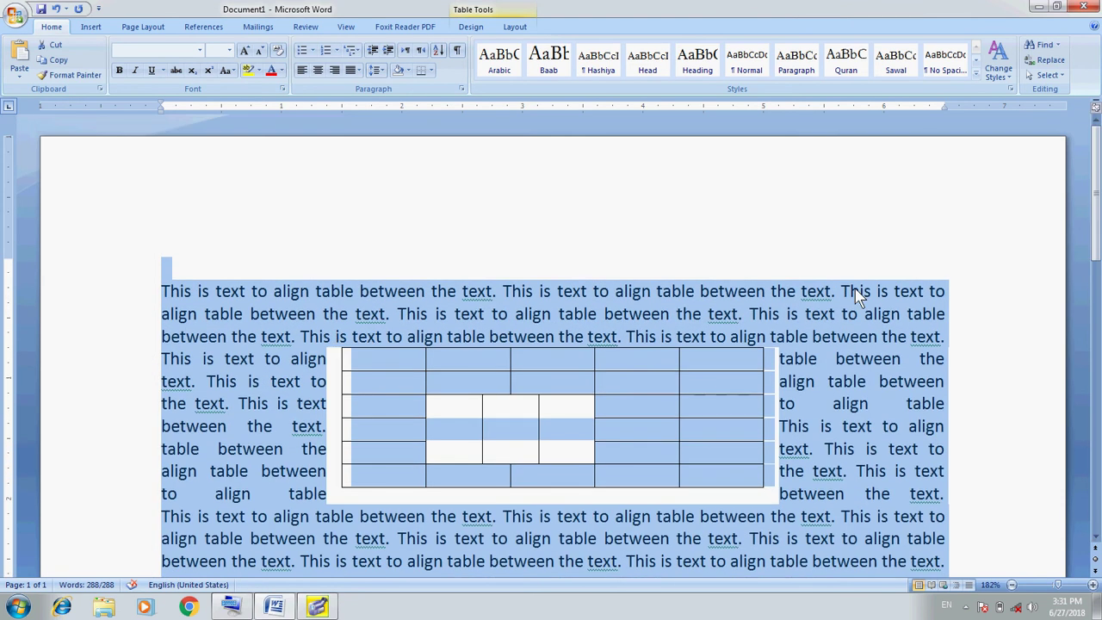
{"action": "key", "text": "Delete"}
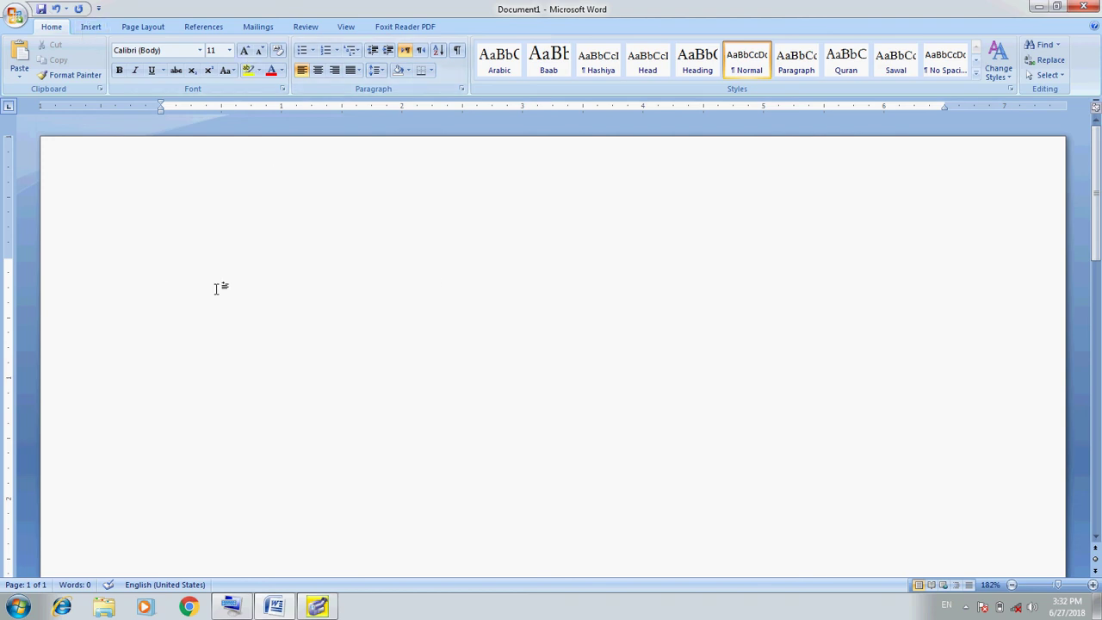
Step: Switch the text direction to right-to-left and set the font size to 20
{"action": "left_click", "coordinate": [422, 54]}
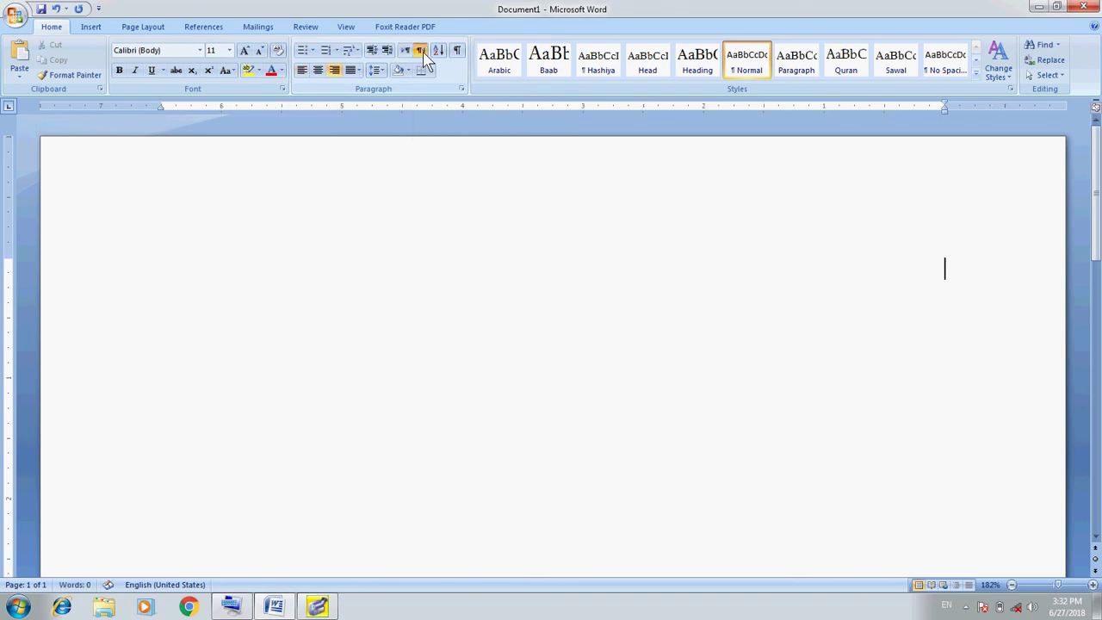
{"action": "left_click", "coordinate": [229, 51]}
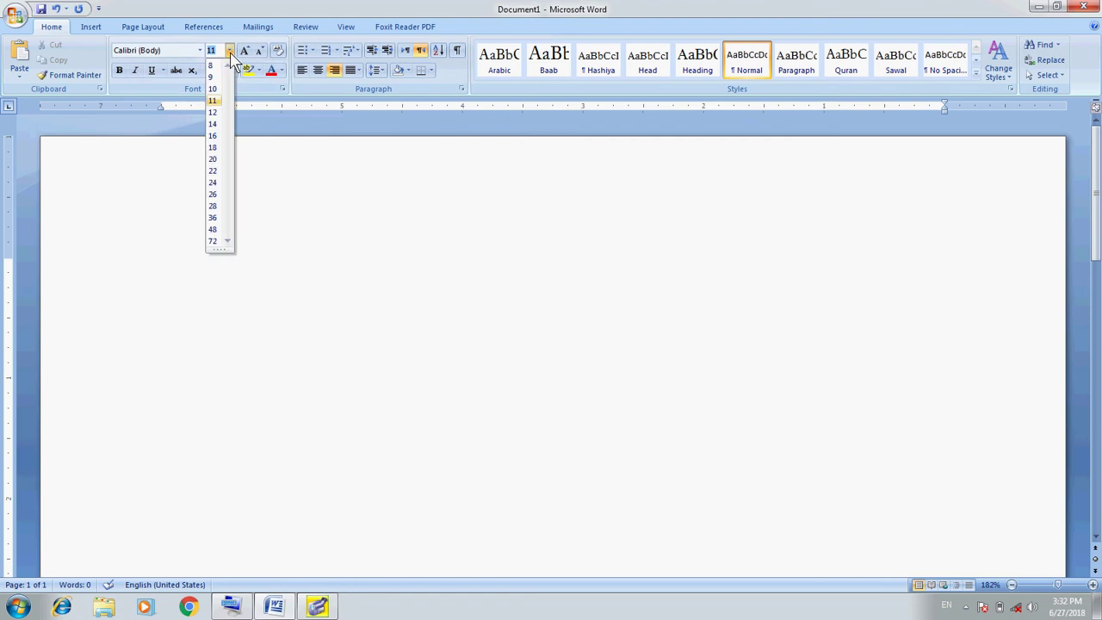
{"action": "left_click", "coordinate": [218, 160]}
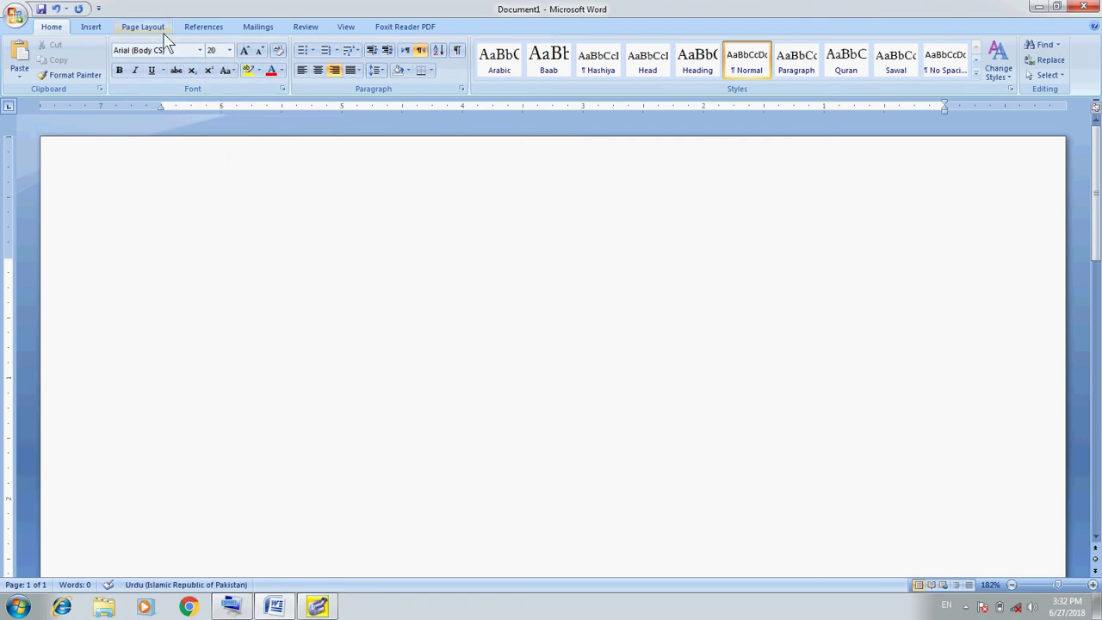
Step: Set the font to Jameel Noori Nastaleeq
{"action": "left_click", "coordinate": [200, 52]}
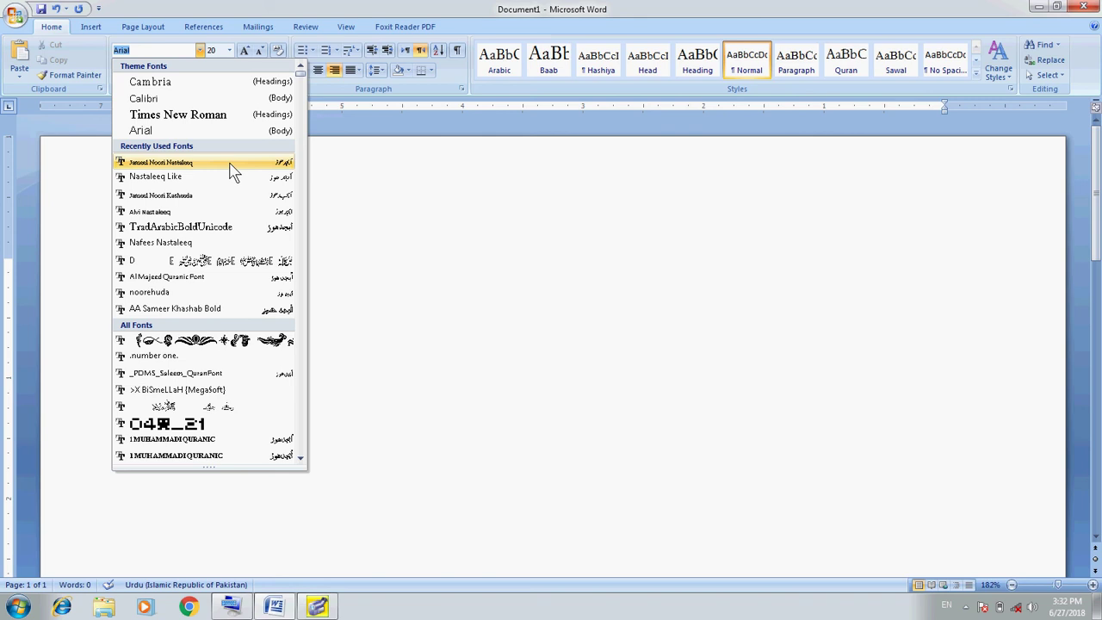
{"action": "left_click", "coordinate": [165, 54]}
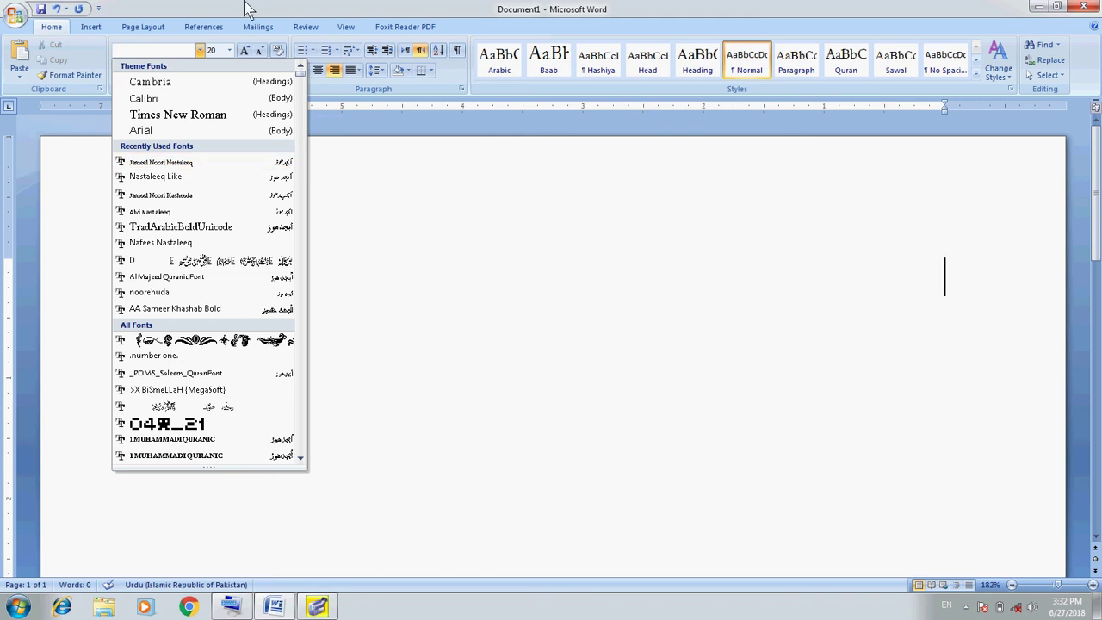
{"action": "left_click", "coordinate": [199, 50]}
{"action": "left_click", "coordinate": [188, 53]}
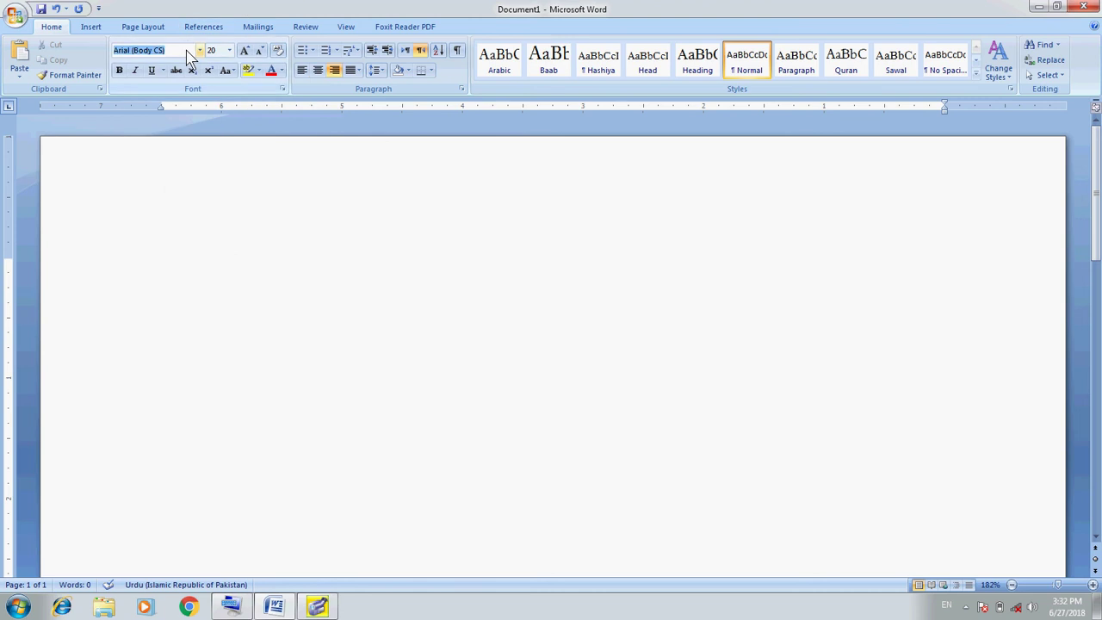
{"action": "type", "text": "Jameel"}
{"action": "type", "text": " Noori Nastaleec"}
{"action": "key", "text": "Return"}
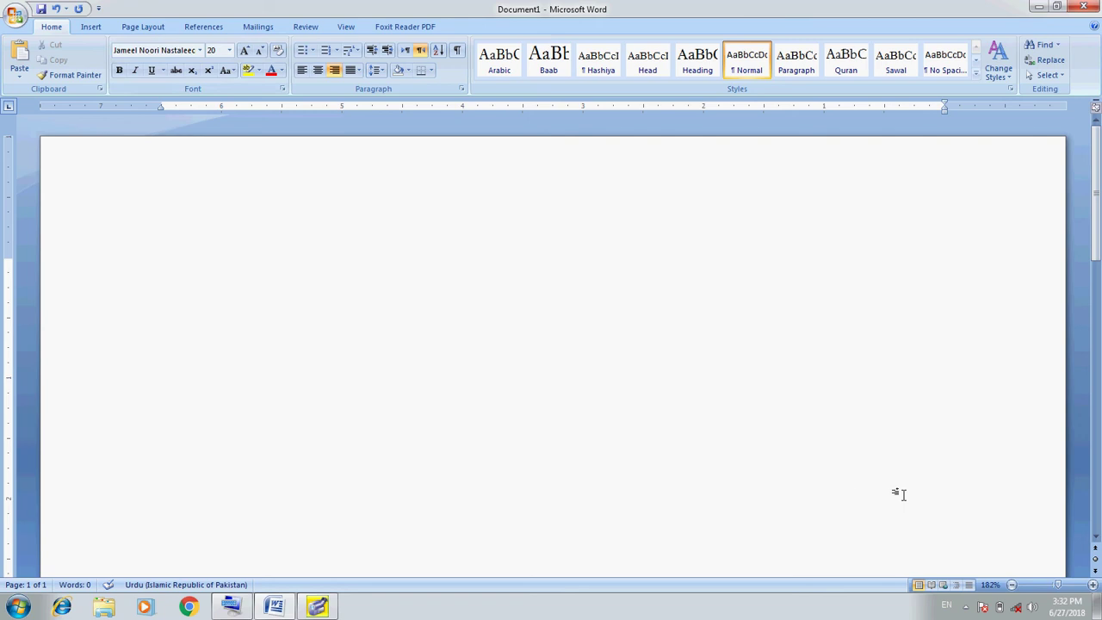
Step: Switch the keyboard to Urdu and type the Bismillah line 'بسم اللہ الرحمن الرحیم'
{"action": "left_click", "coordinate": [946, 607]}
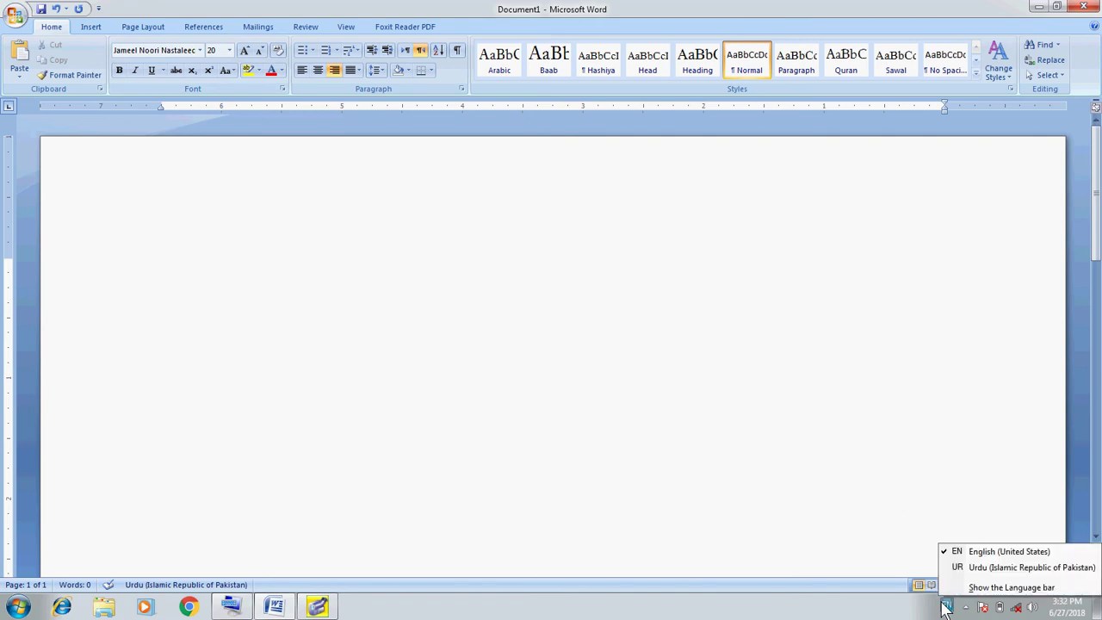
{"action": "left_click", "coordinate": [930, 291]}
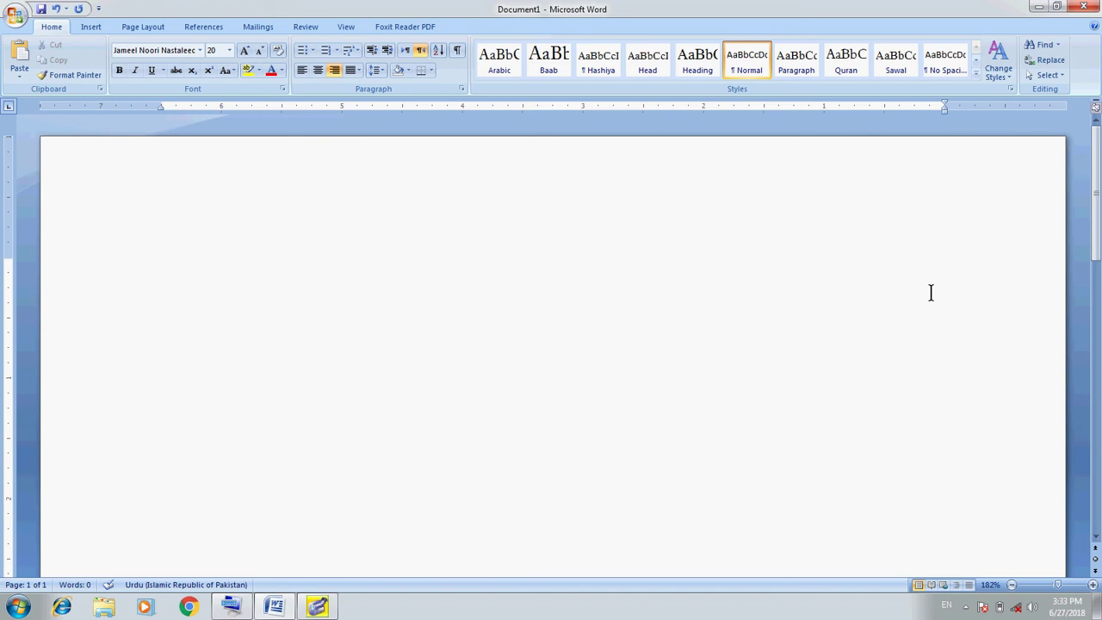
{"action": "key", "text": "alt+shift"}
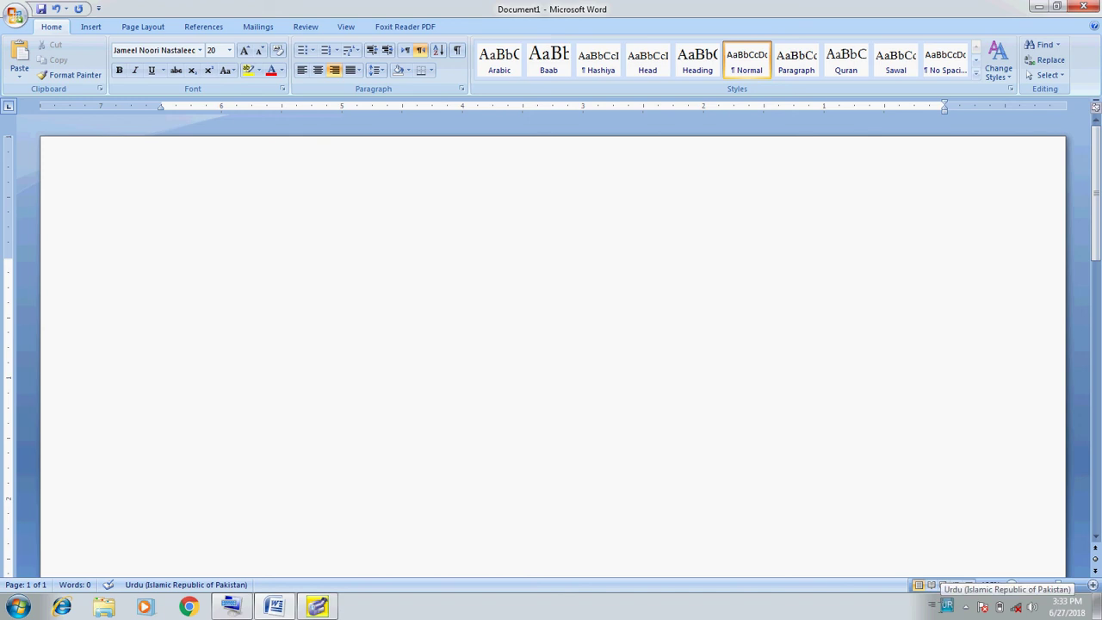
{"action": "type", "text": "ب"}
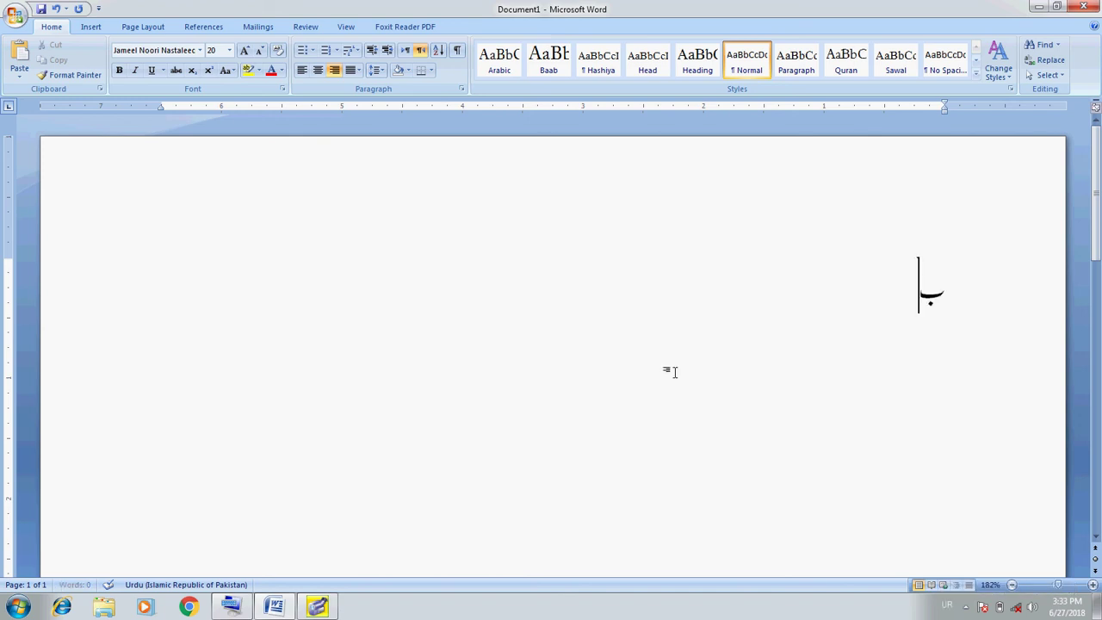
{"action": "type", "text": "سم اللہ الر"}
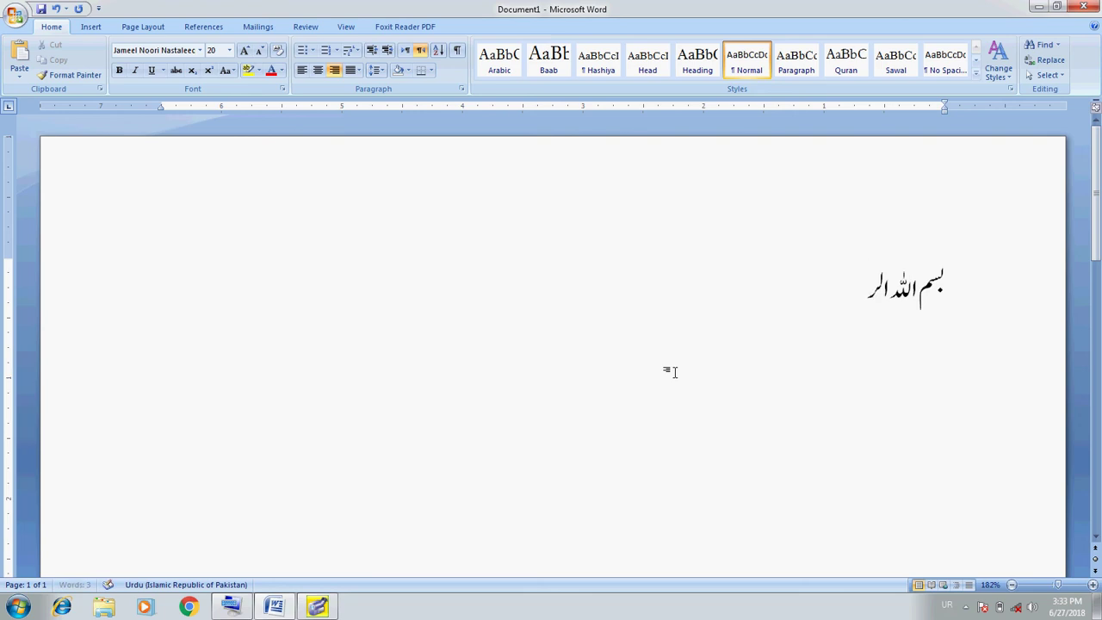
{"action": "type", "text": "حمن الرحی"}
{"action": "type", "text": "م"}
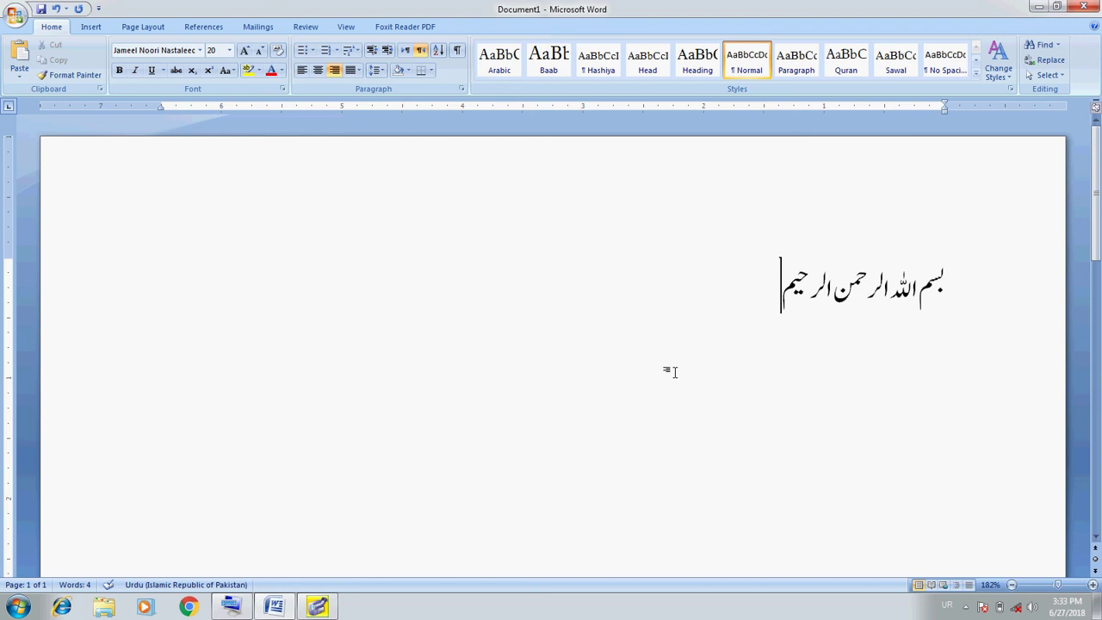
{"action": "key", "text": "Return"}
{"action": "key", "text": "Return"}
Step: Type the Urdu sentence about learning to make and decorate tables, ending with '۔'
{"action": "type", "text": "یہ میر"}
{"action": "type", "text": " پ"}
{"action": "key", "text": "BackSpace"}
{"action": "type", "text": "اقت"}
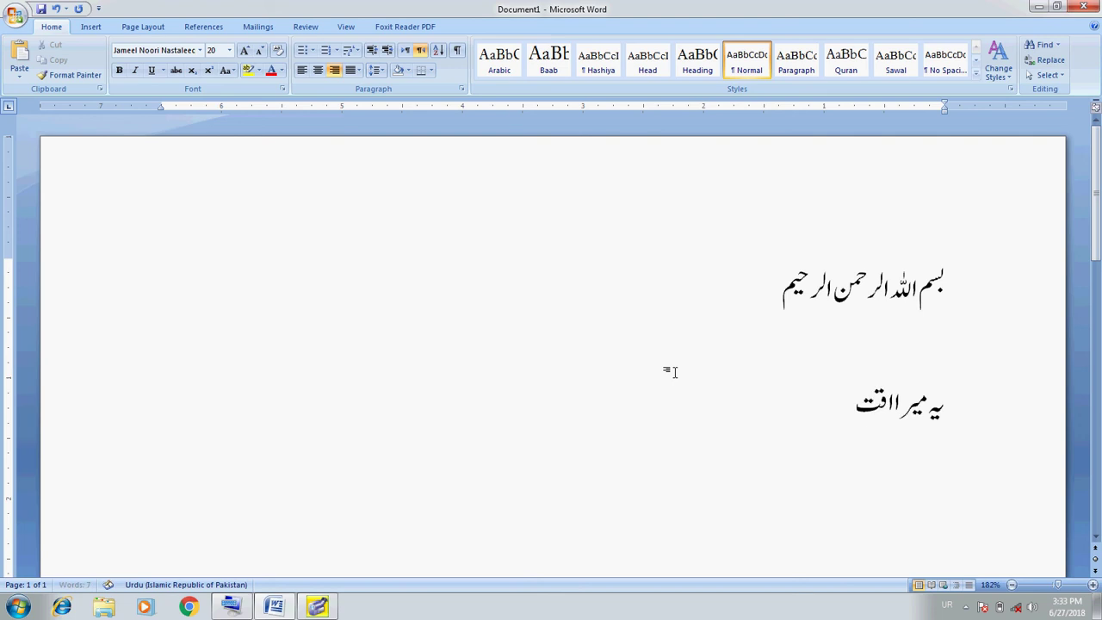
{"action": "type", "text": "باس ہے"}
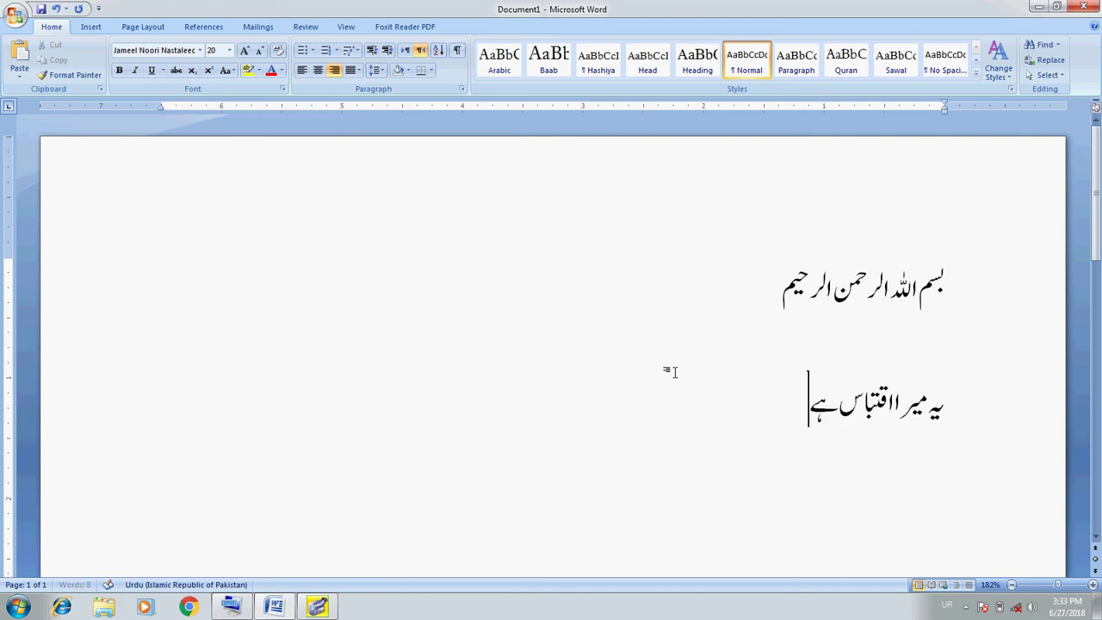
{"action": "type", "text": " اس میں"}
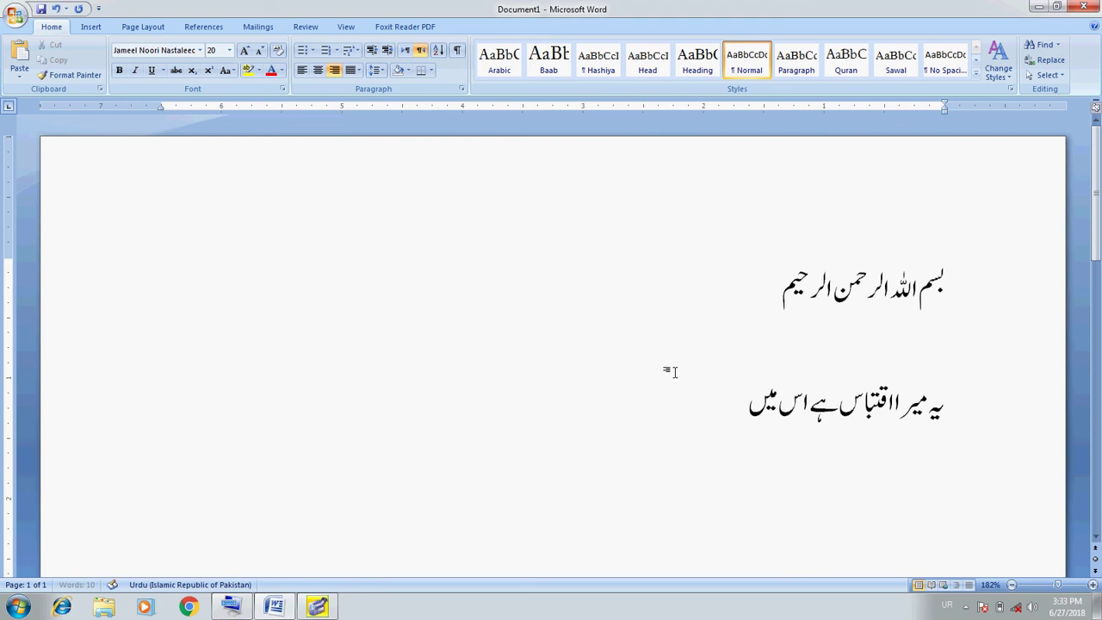
{"action": "type", "text": " میں"}
{"action": "type", "text": " جد"}
{"action": "type", "text": "ول بنانے"}
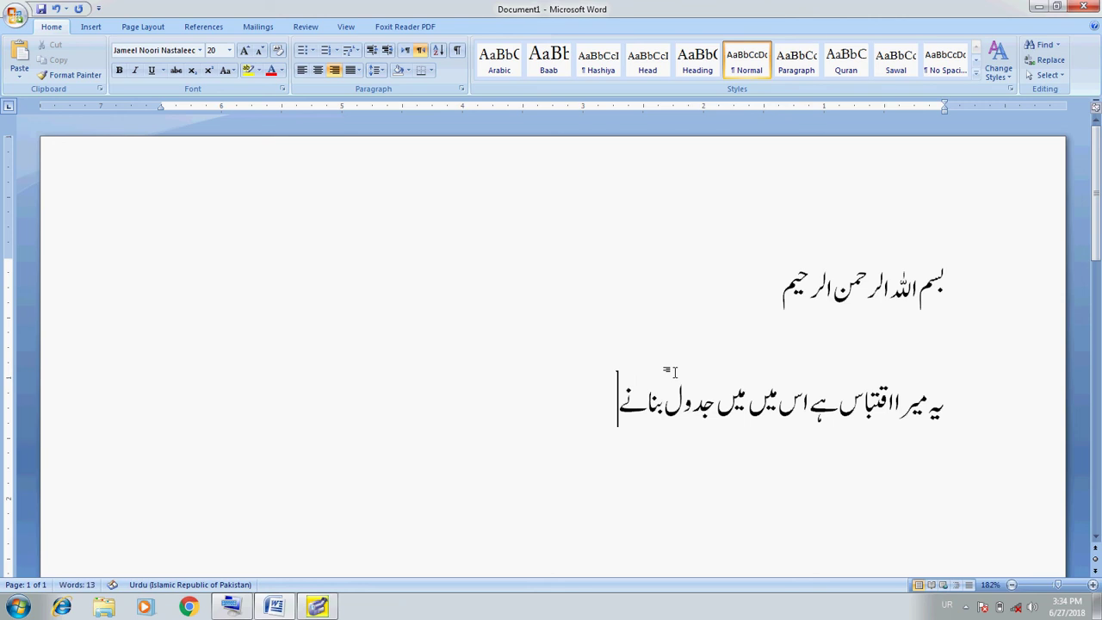
{"action": "type", "text": " اور"}
{"action": "type", "text": " مزین کرنے ک"}
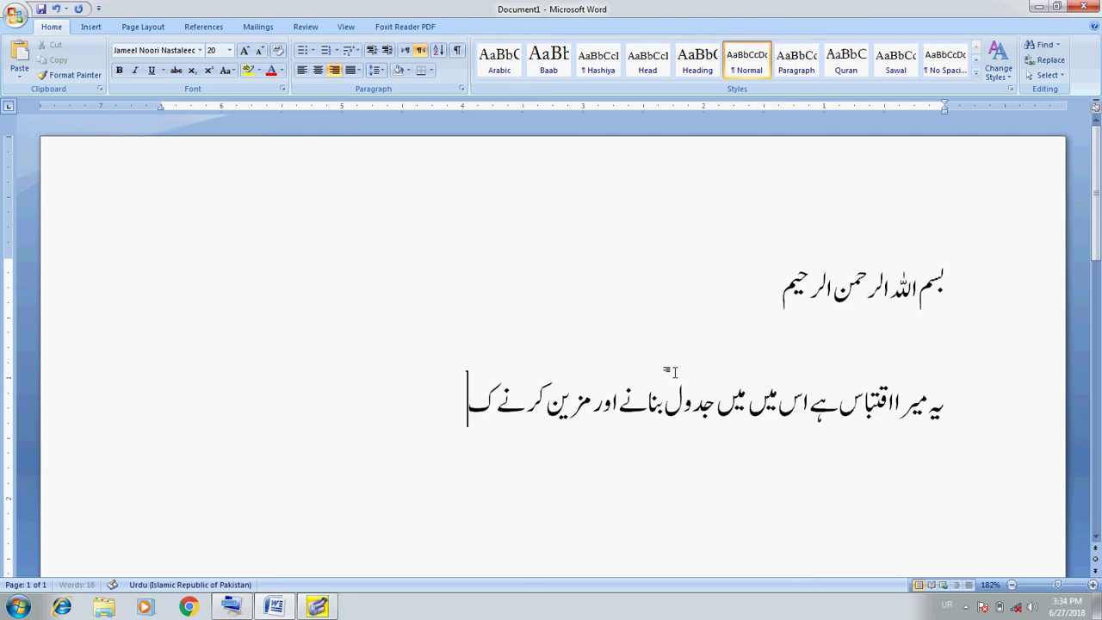
{"action": "type", "text": "ی"}
{"action": "key", "text": "BackSpace"}
{"action": "type", "text": "ا ط"}
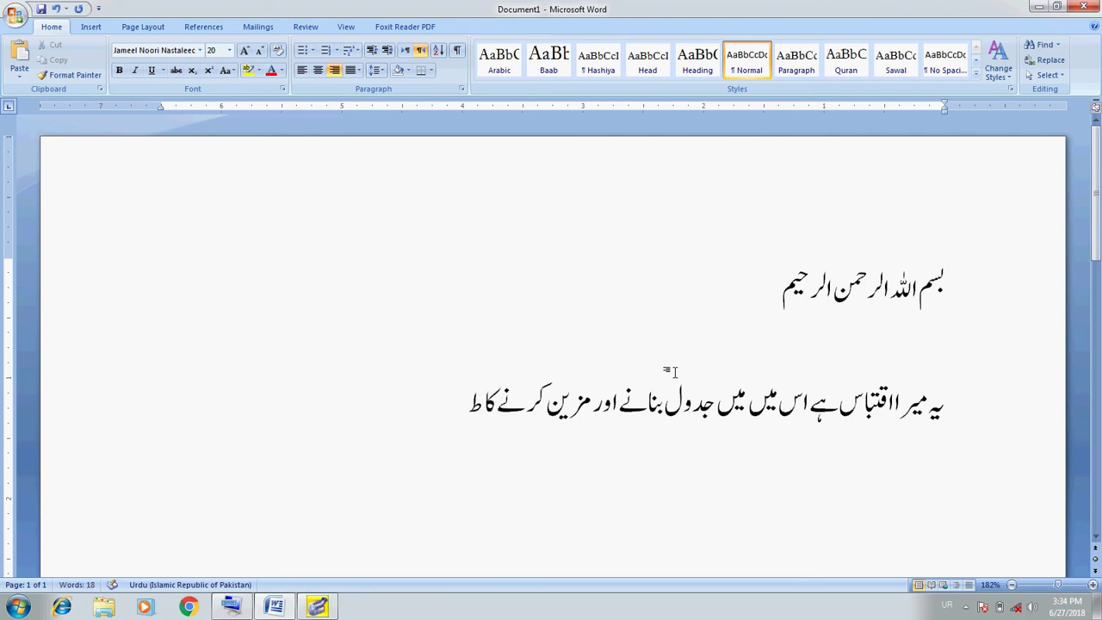
{"action": "type", "text": "ریقہ سیکھو"}
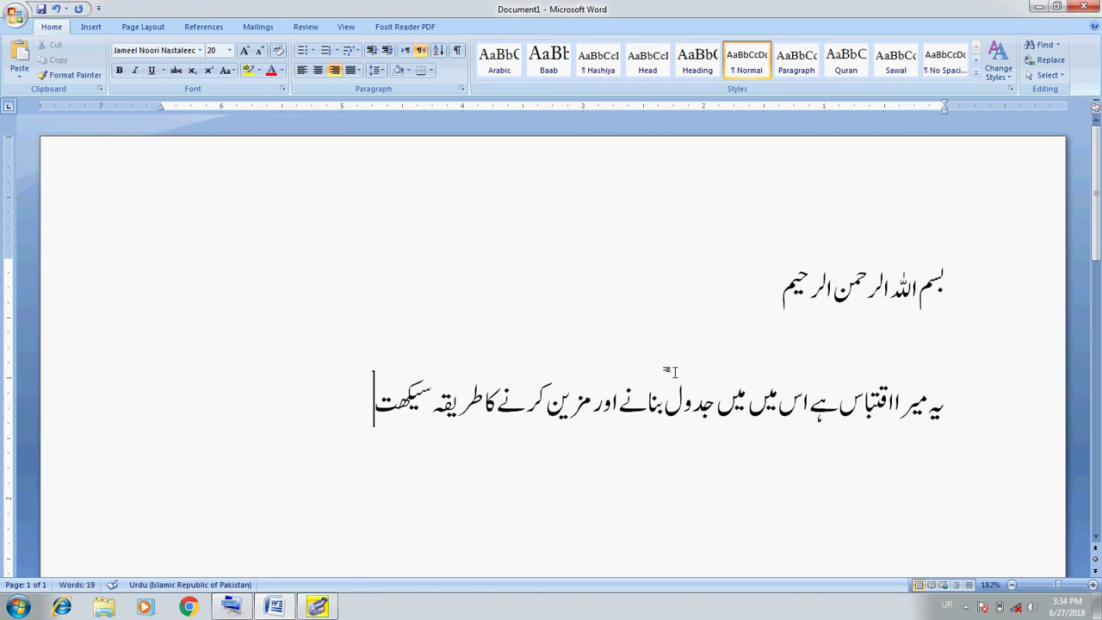
{"action": "type", "text": "ں گا۔"}
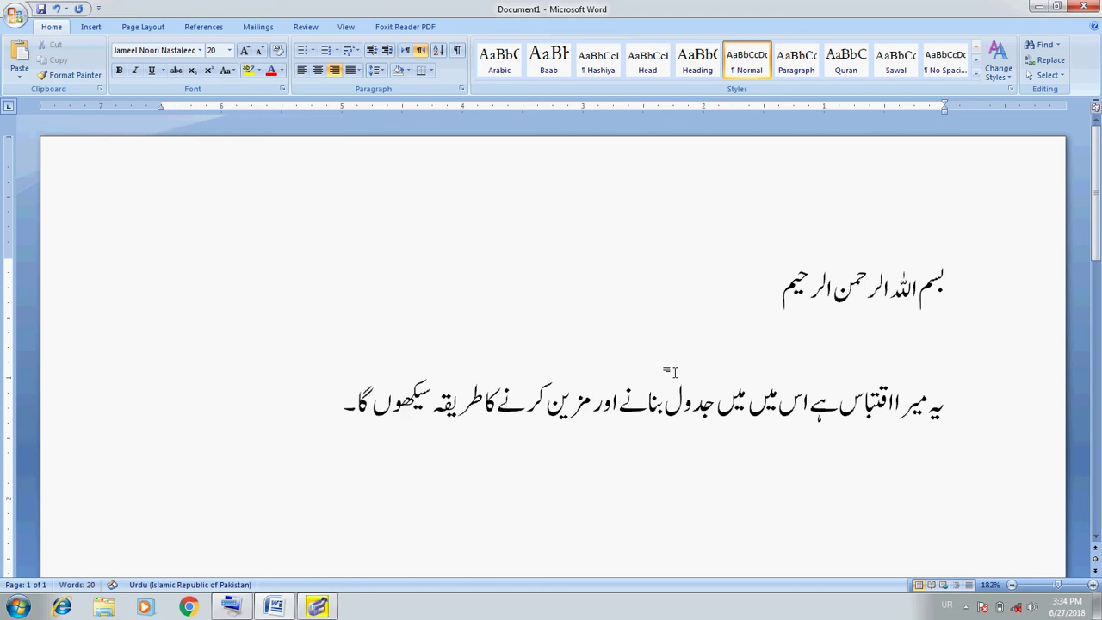
Step: Copy the Urdu sentence and paste it three more times after itself
{"action": "key", "text": "Home"}
{"action": "key", "text": "shift+End"}
{"action": "key", "text": "ctrl+c"}
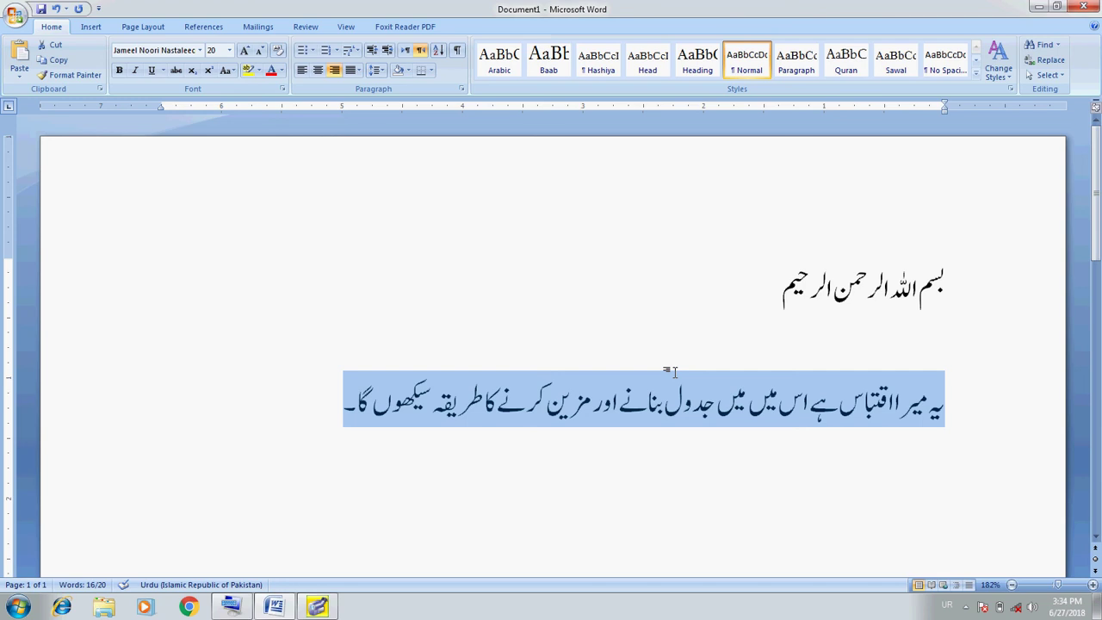
{"action": "key", "text": "End"}
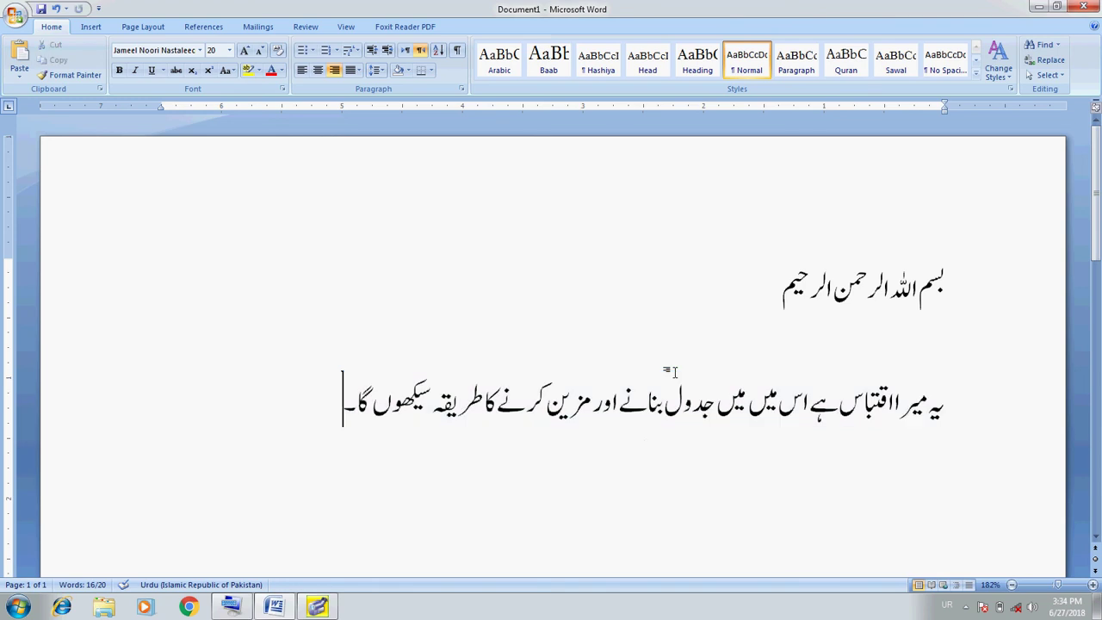
{"action": "key", "text": "ctrl+v"}
{"action": "key", "text": "ctrl+v"}
{"action": "key", "text": "ctrl+v"}
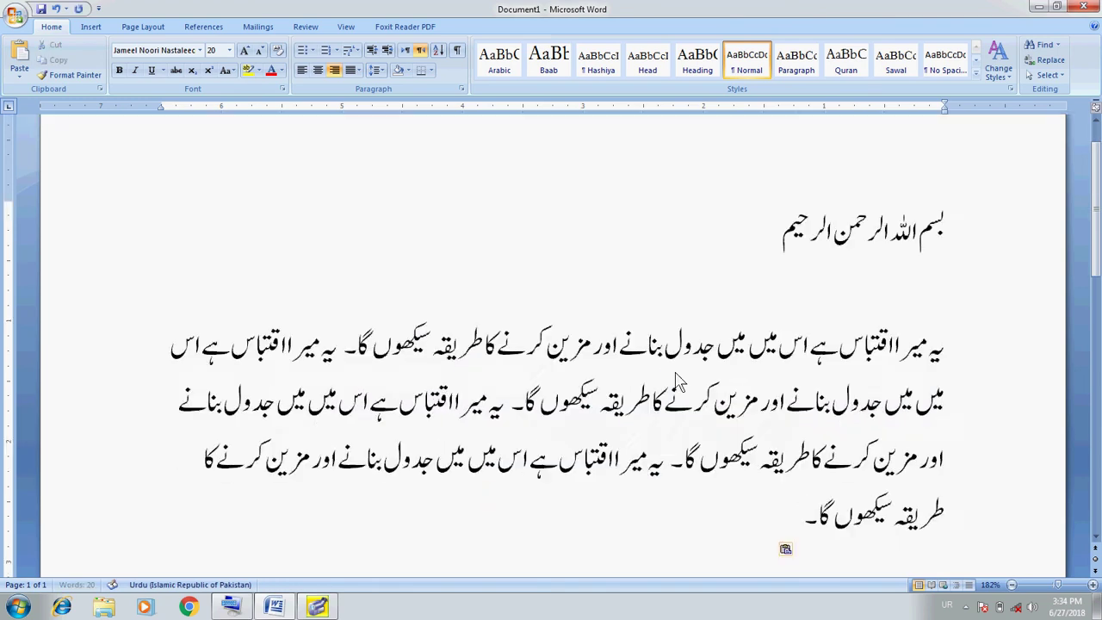
{"action": "key", "text": "ctrl+v"}
{"action": "key", "text": "ctrl+v"}
{"action": "key", "text": "ctrl+v"}
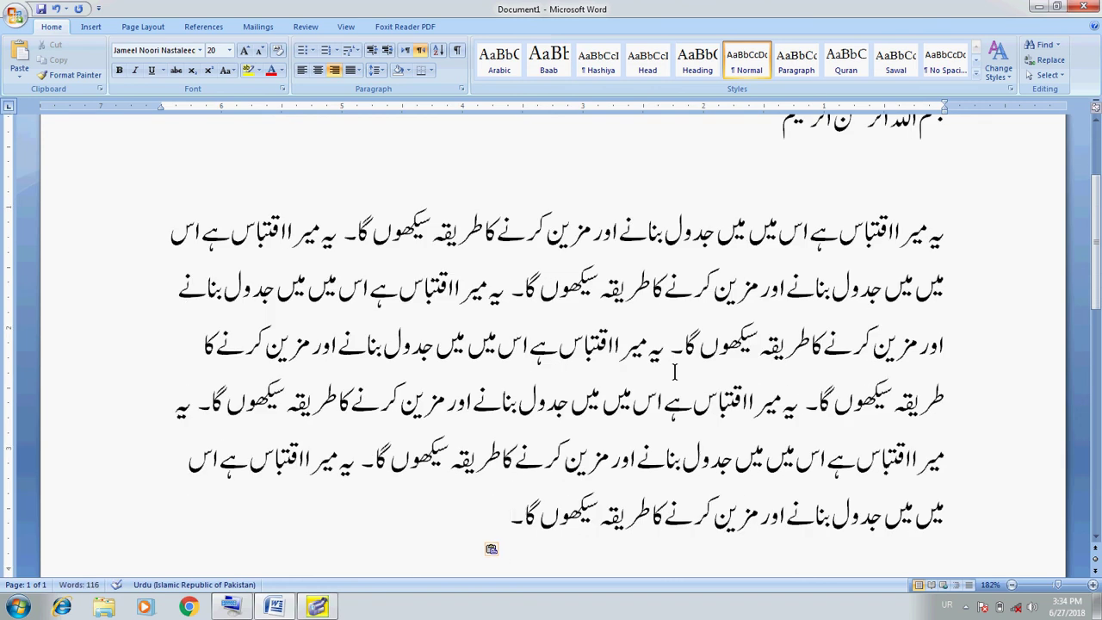
{"action": "key", "text": "ctrl+v"}
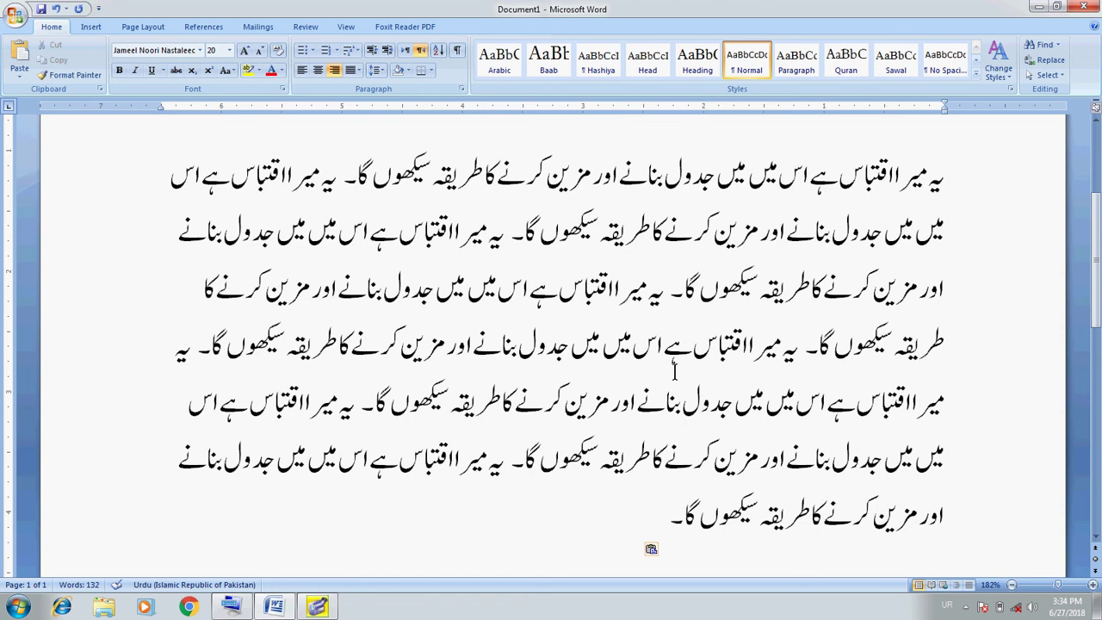
Step: Justify the Urdu paragraph and start an empty new paragraph after it
{"action": "key", "text": "ctrl+j"}
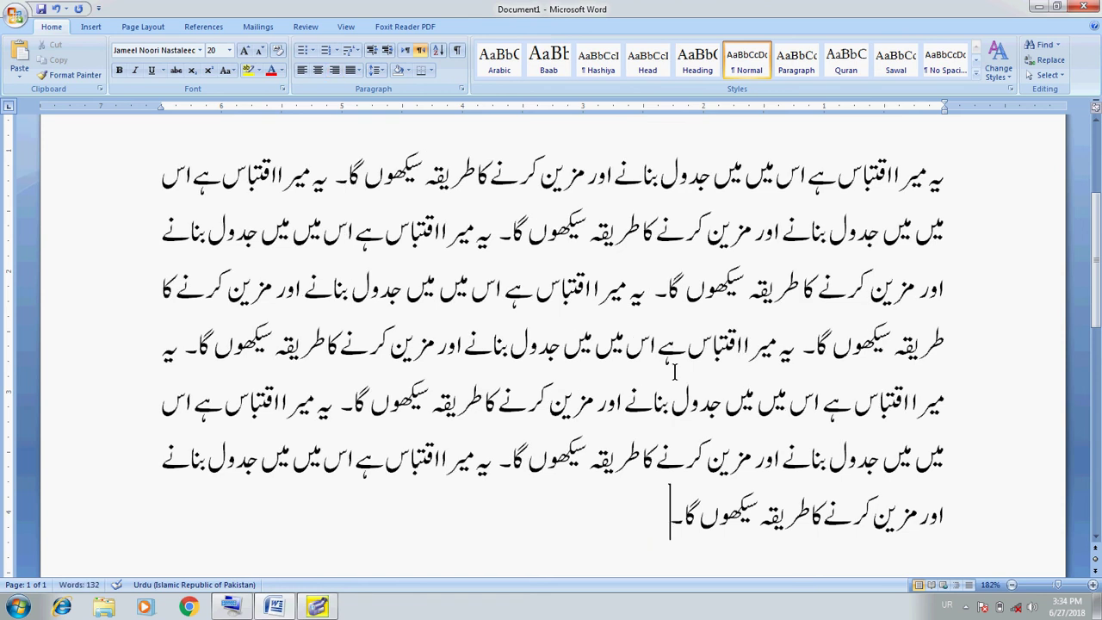
{"action": "key", "text": "ctrl+Home"}
{"action": "key", "text": "ctrl+End"}
{"action": "key", "text": "ctrl+Home"}
{"action": "key", "text": "ctrl+End"}
{"action": "key", "text": "Return"}
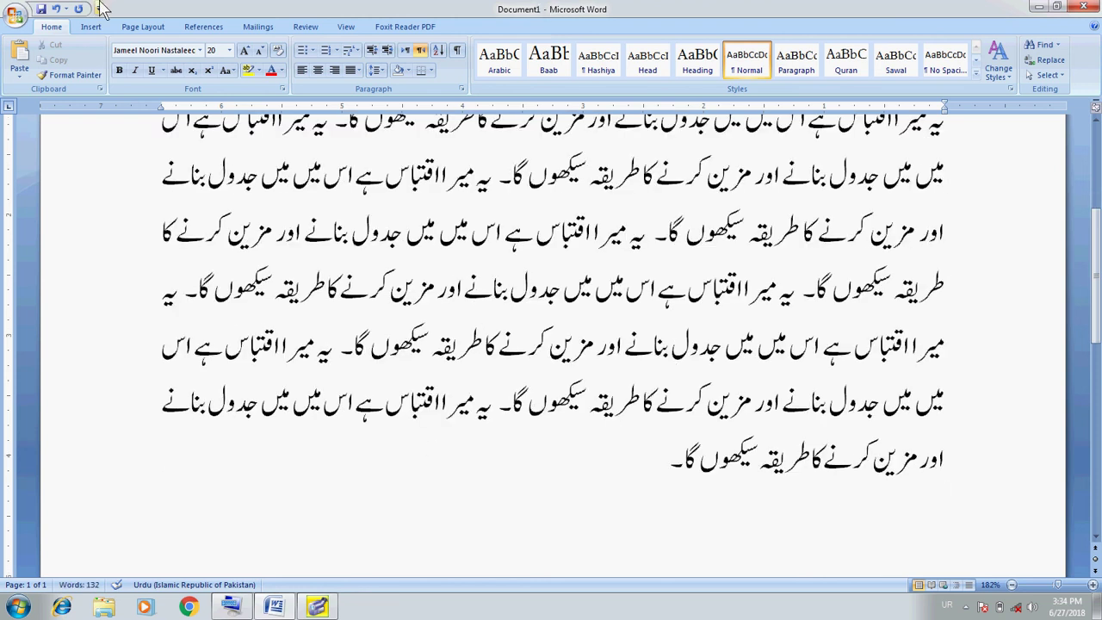
Step: Insert a four-column, three-row table below the paragraph and place the cursor in its top-right cell
{"action": "left_click", "coordinate": [91, 30]}
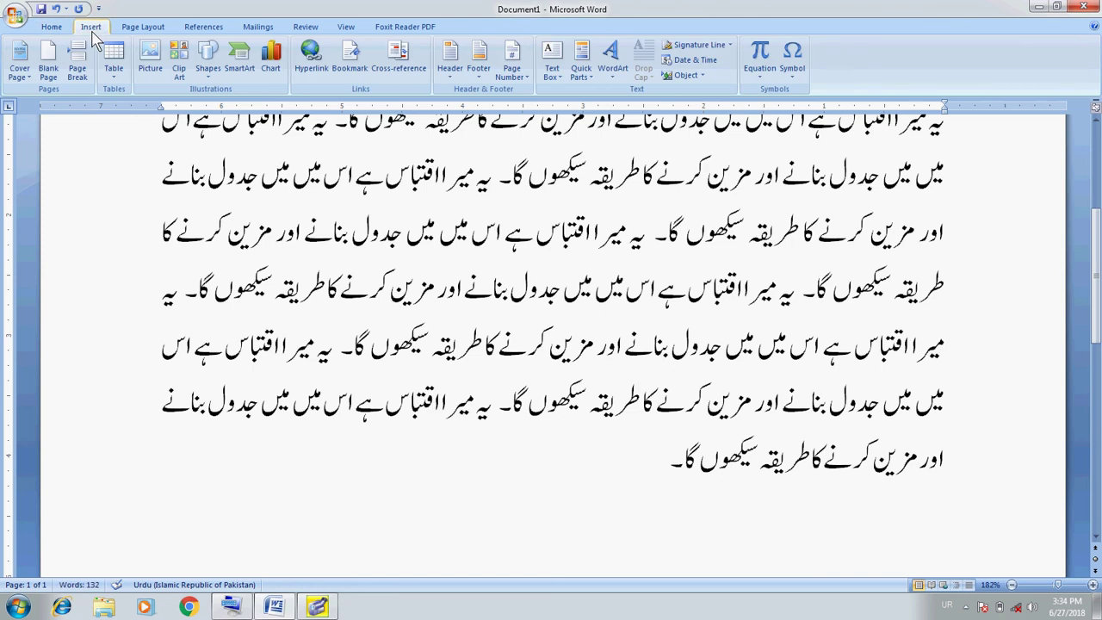
{"action": "left_click", "coordinate": [117, 79]}
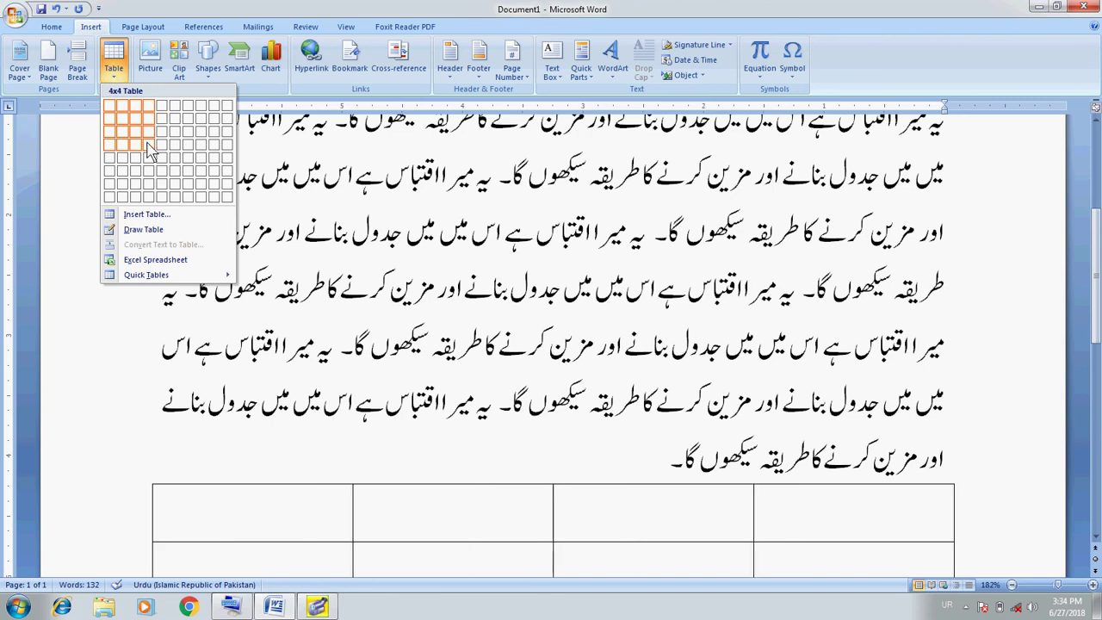
{"action": "left_click", "coordinate": [148, 145]}
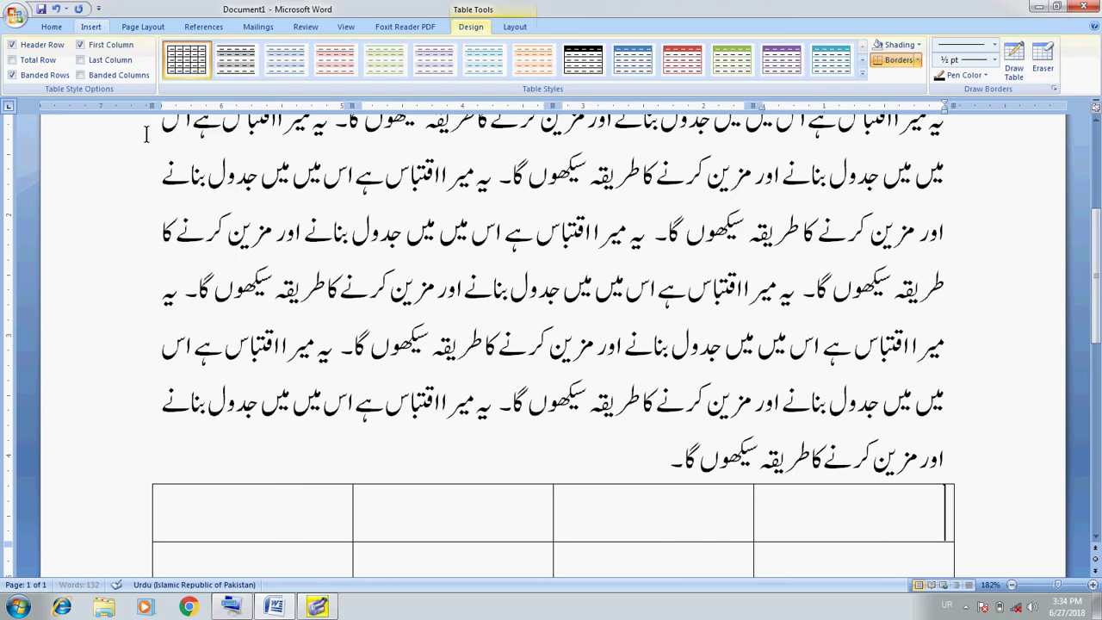
{"action": "left_click", "coordinate": [1096, 541]}
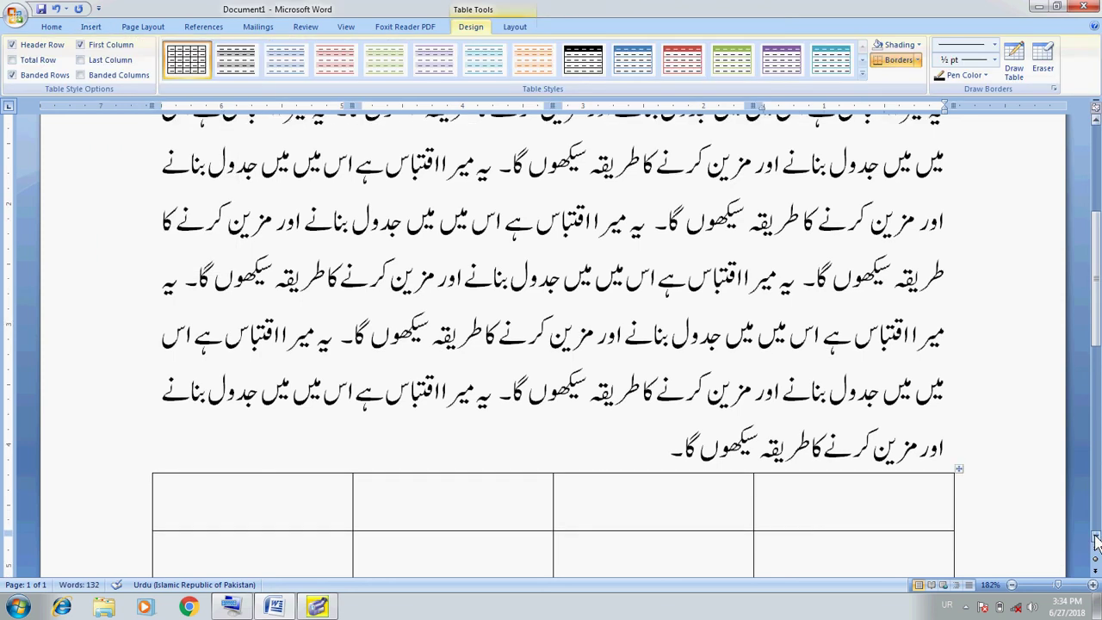
{"action": "left_click_drag", "start_coordinate": [1096, 540], "coordinate": [1096, 541]}
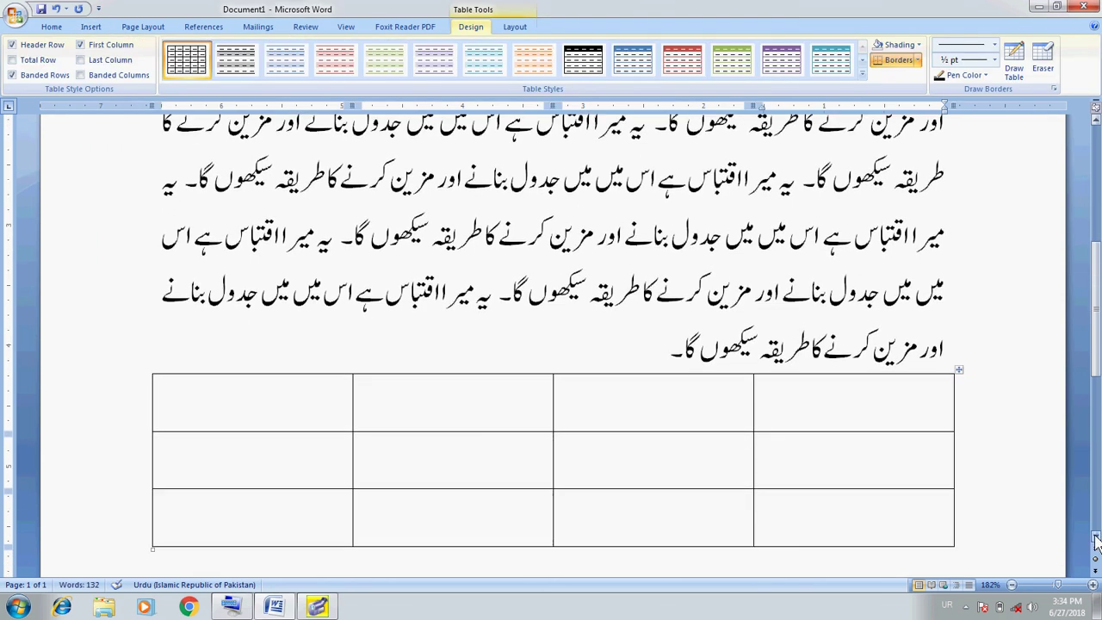
{"action": "left_click_drag", "start_coordinate": [1096, 541], "coordinate": [1096, 541]}
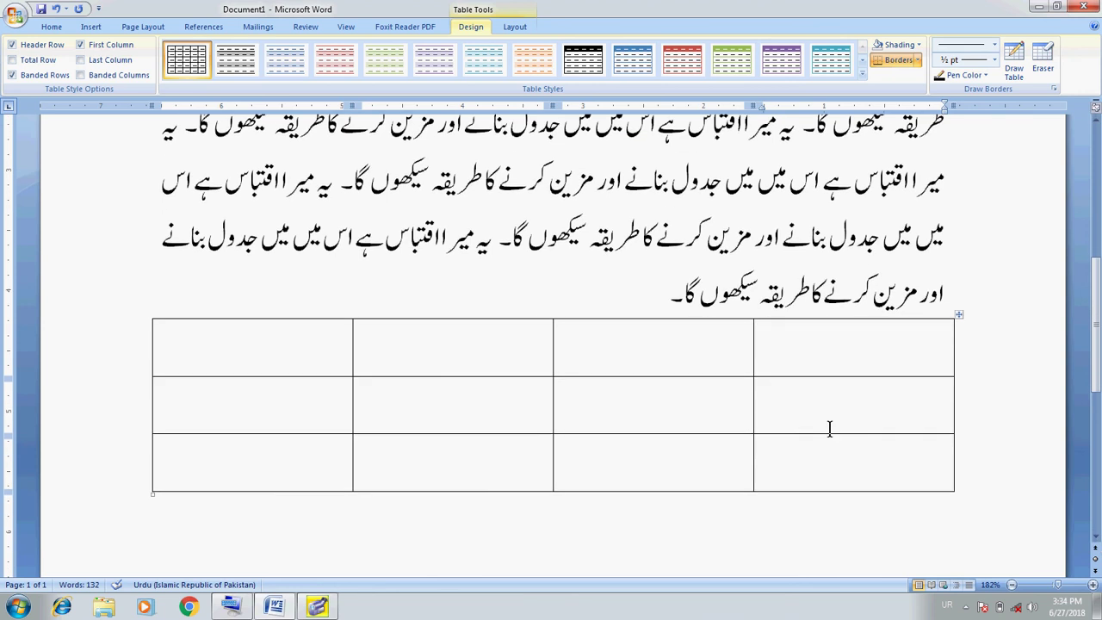
{"action": "left_click", "coordinate": [926, 369]}
Step: Below the table, add a left-to-right English line reading 'Start English documentation.'
{"action": "key", "text": "Down"}
{"action": "key", "text": "Down"}
{"action": "key", "text": "Down"}
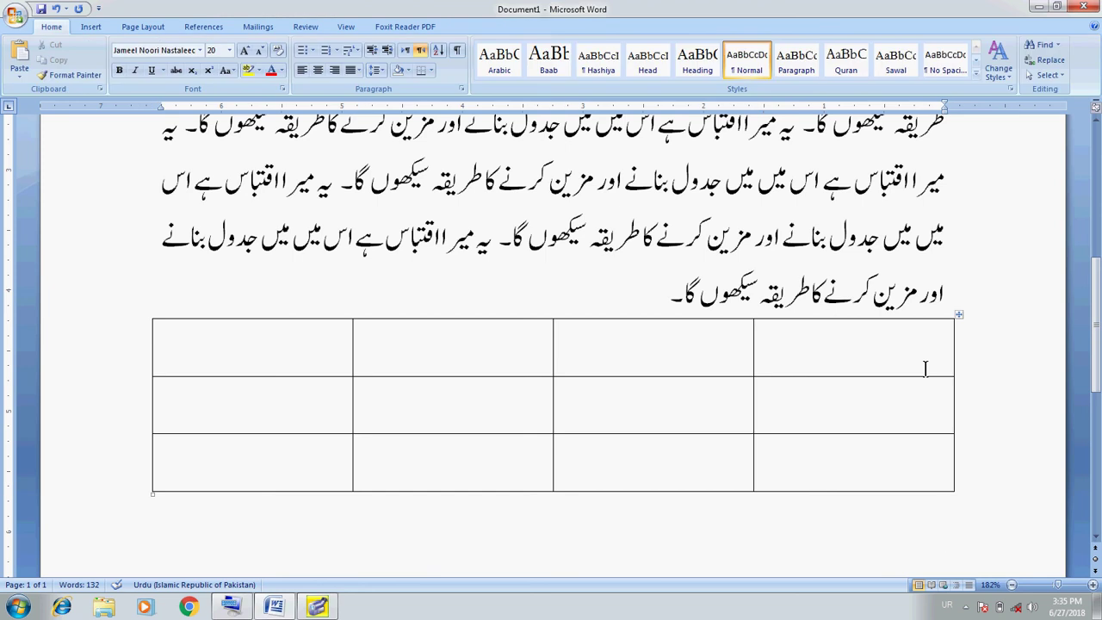
{"action": "key", "text": "Return"}
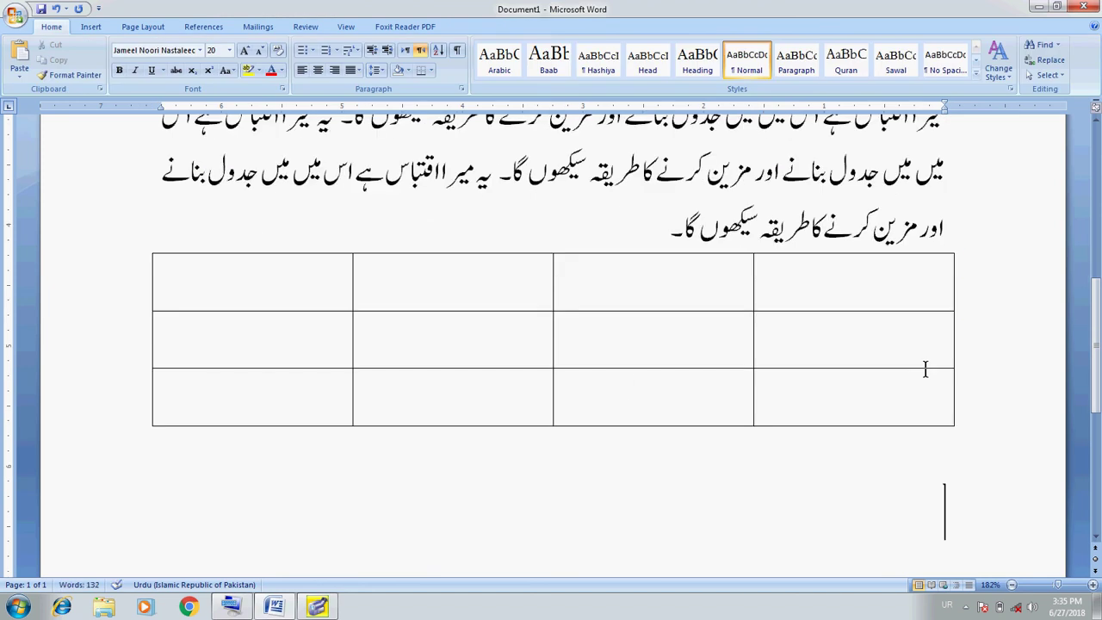
{"action": "left_click", "coordinate": [406, 52]}
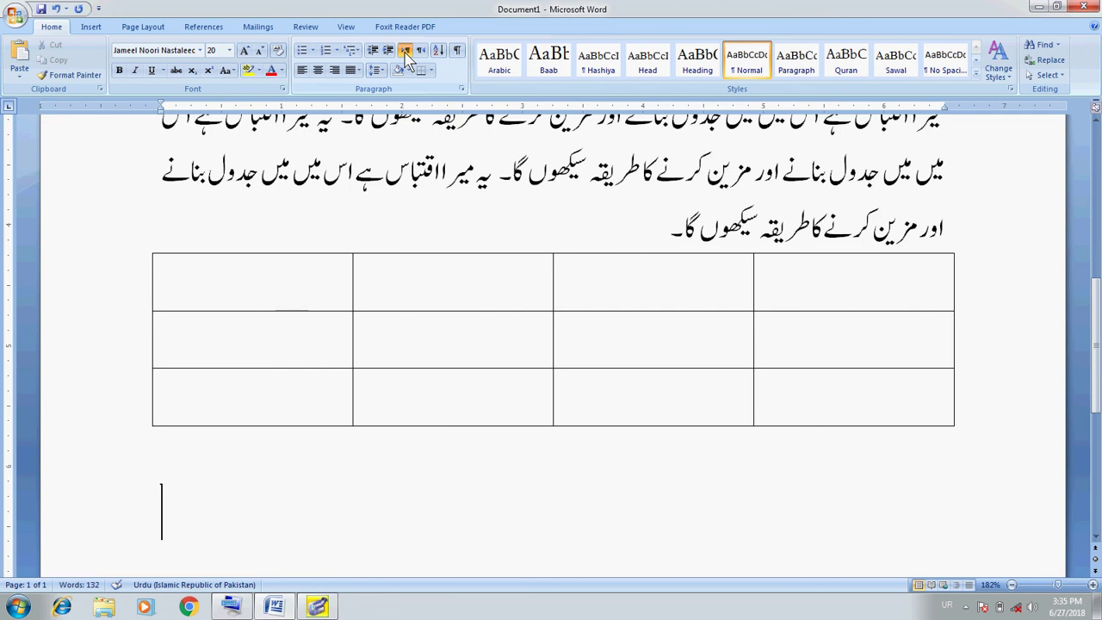
{"action": "key", "text": "alt+shift"}
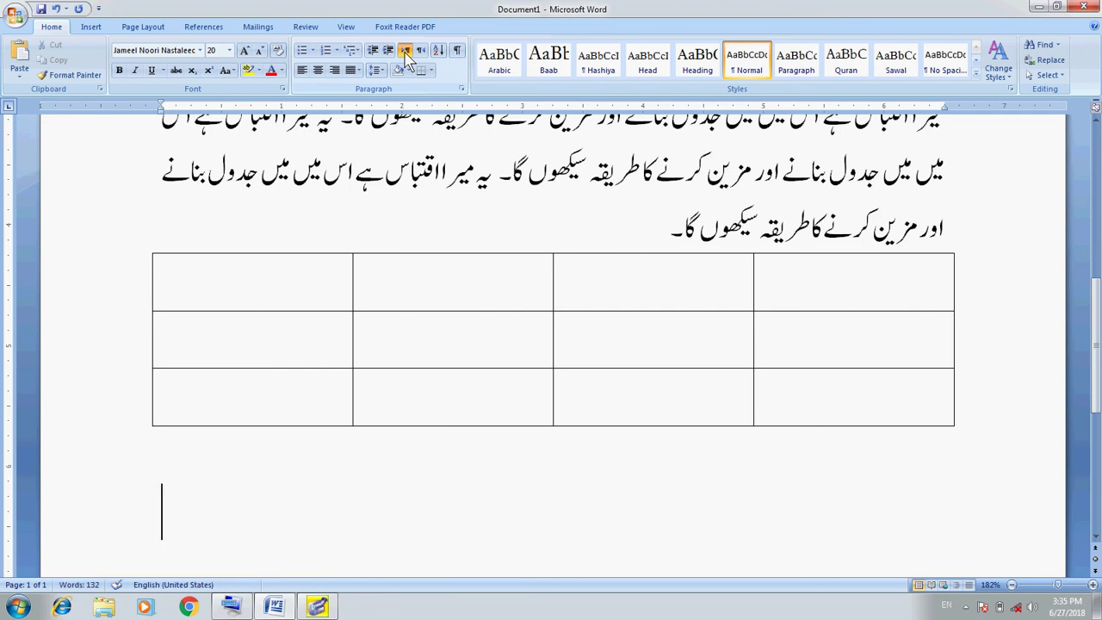
{"action": "type", "text": "St"}
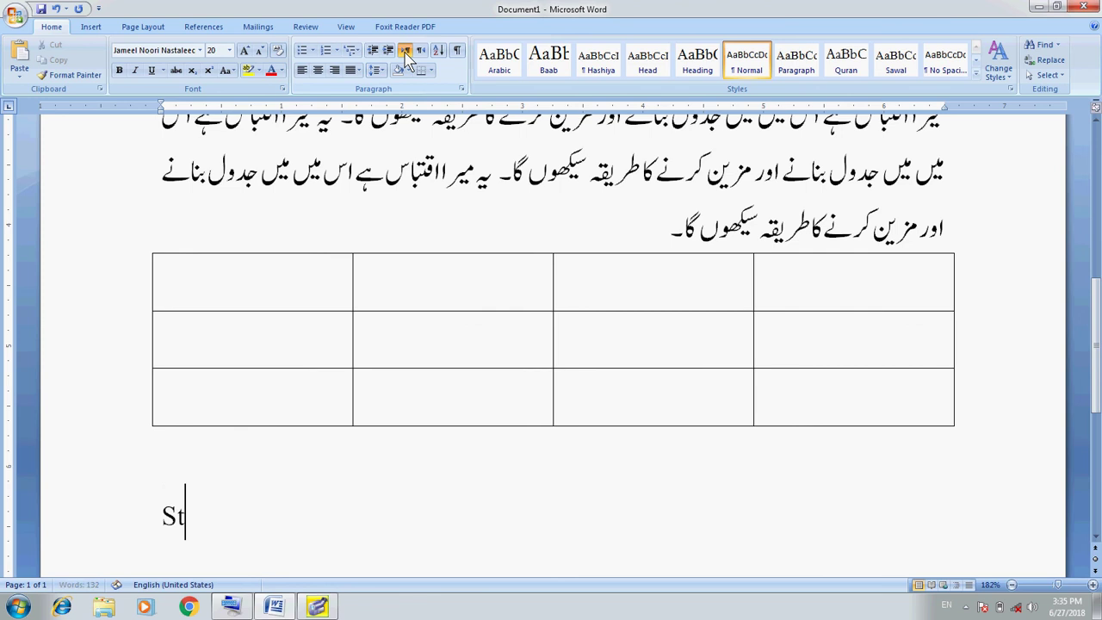
{"action": "type", "text": "art english"}
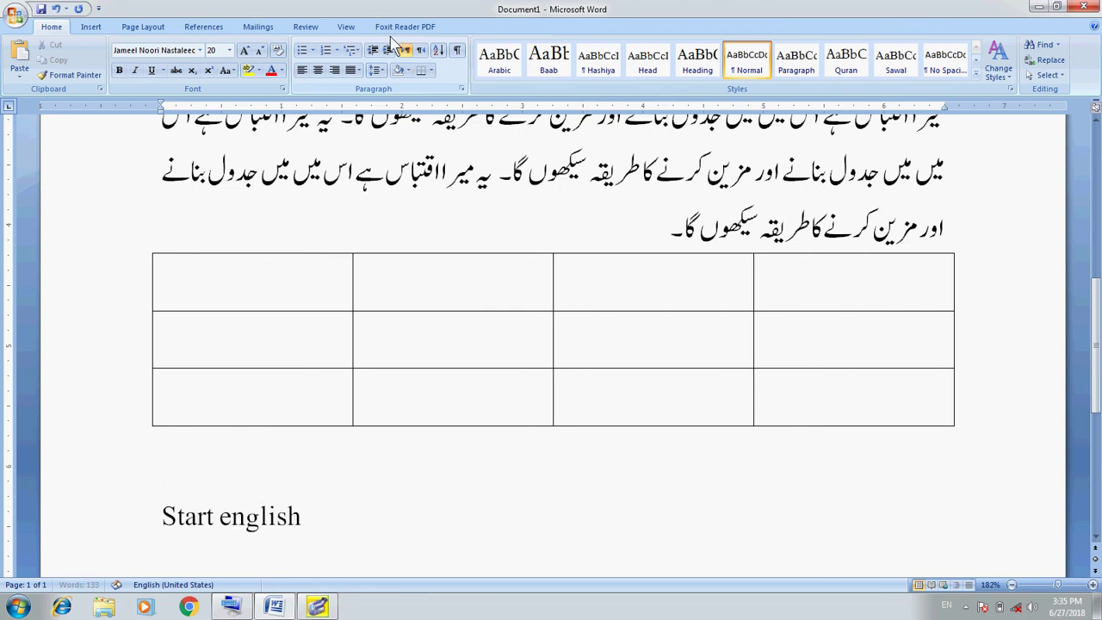
{"action": "key", "text": "BackSpace"}
{"action": "key", "text": "BackSpace"}
{"action": "key", "text": "BackSpace"}
{"action": "key", "text": "BackSpace"}
{"action": "key", "text": "BackSpace"}
{"action": "key", "text": "BackSpace"}
{"action": "key", "text": "BackSpace"}
{"action": "type", "text": "English"}
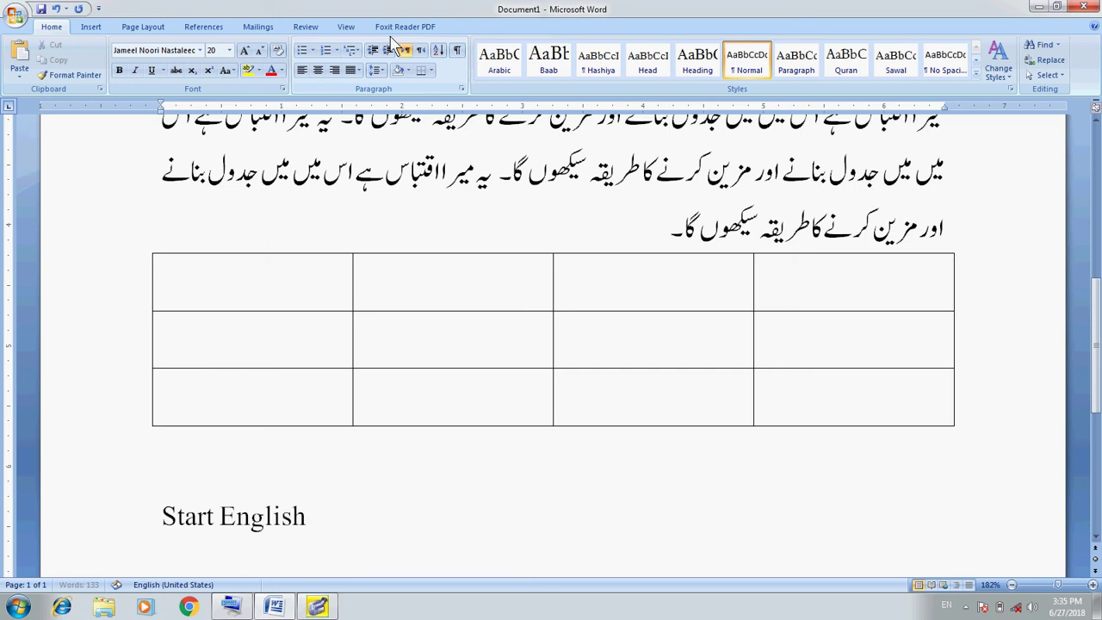
{"action": "type", "text": " documn"}
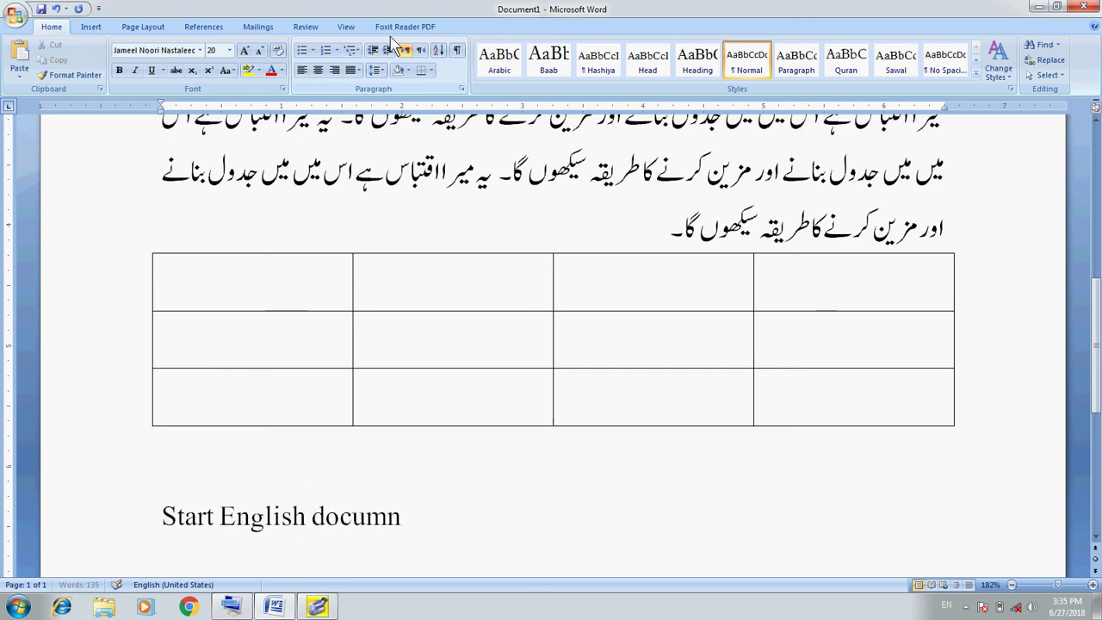
{"action": "type", "text": "e"}
{"action": "key", "text": "BackSpace"}
{"action": "key", "text": "BackSpace"}
{"action": "type", "text": "entation"}
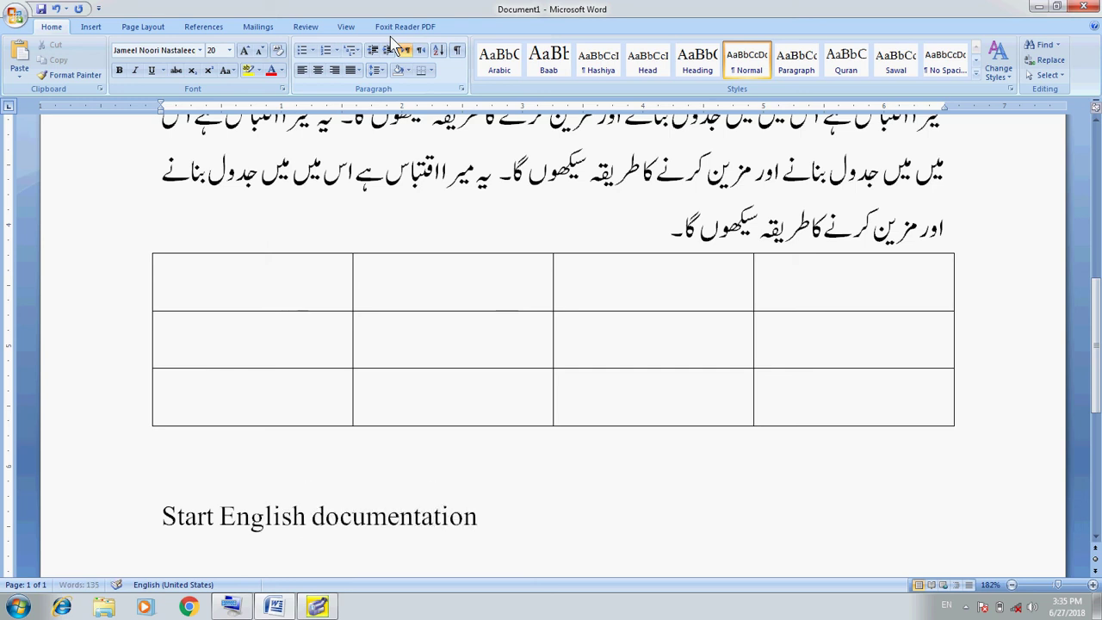
{"action": "type", "text": "."}
Step: Return the cursor up into the table's top-right cell
{"action": "key", "text": "Up"}
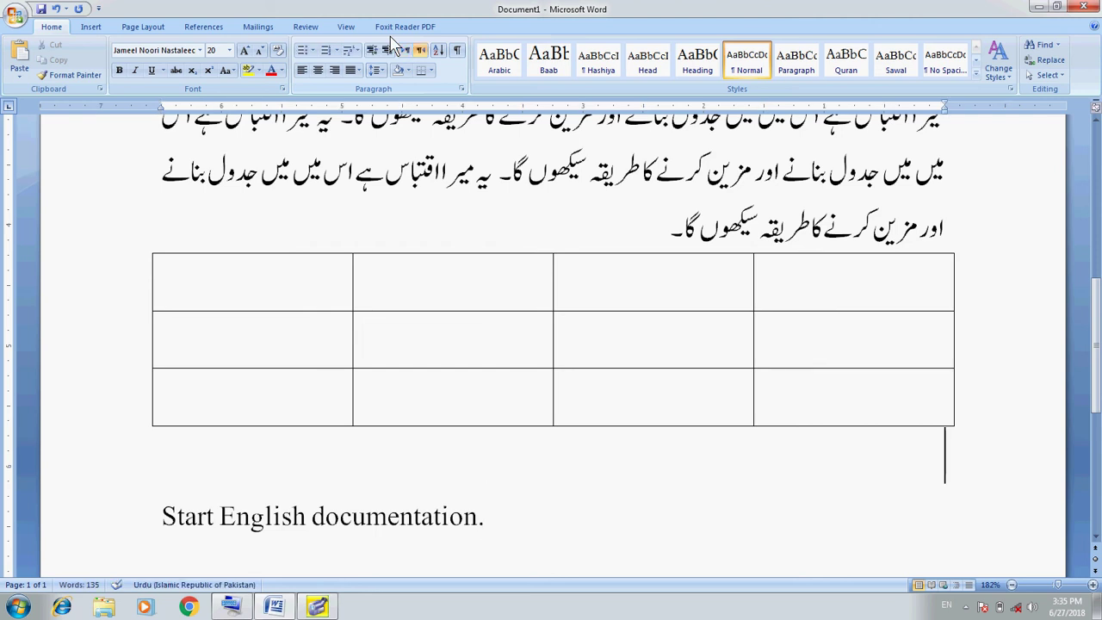
{"action": "key", "text": "Up"}
{"action": "key", "text": "Up"}
{"action": "key", "text": "Up"}
{"action": "key", "text": "Up"}
{"action": "key", "text": "Down"}
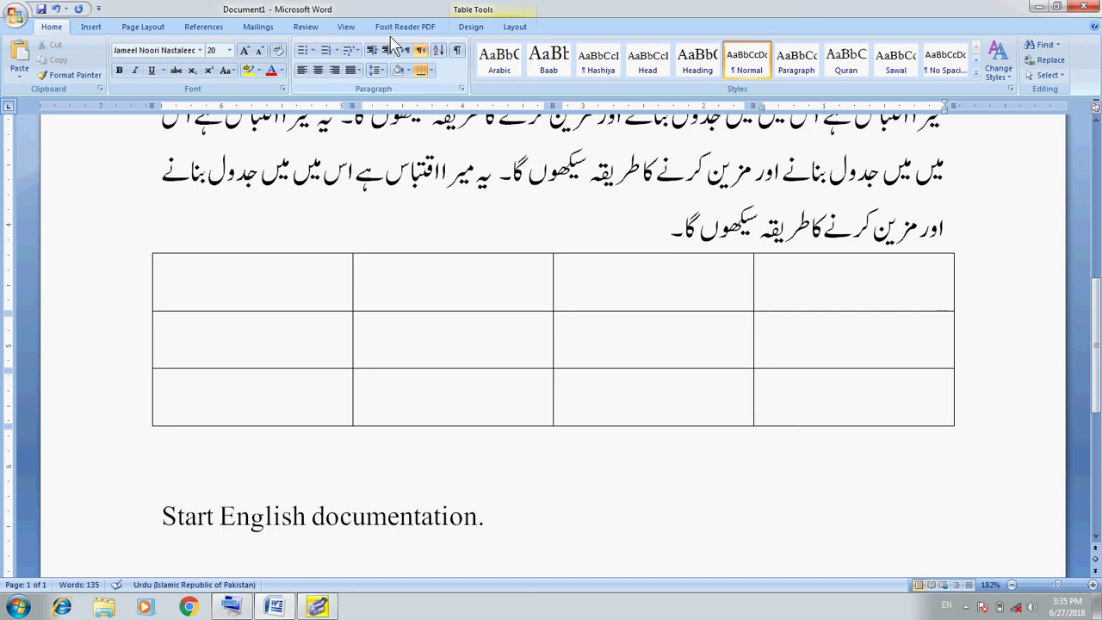
Step: Change the keyboard input language from EN to UR
{"action": "key", "text": "alt+shift"}
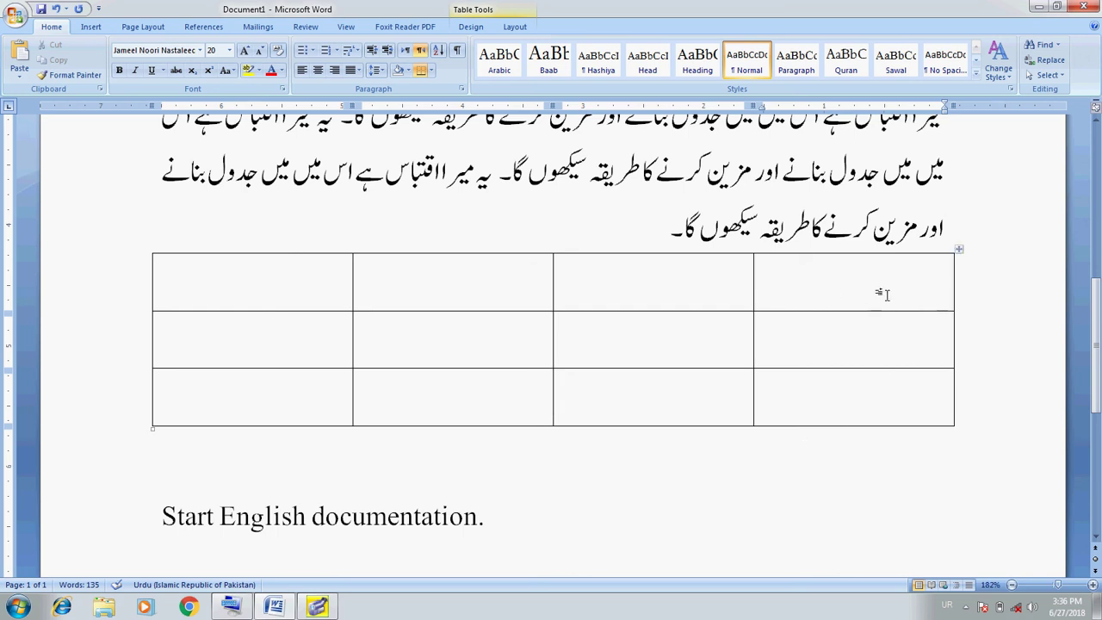
Step: Type the header cells نمبر شمار, نام, ولدیت and درجہ
{"action": "type", "text": "مب"}
{"action": "key", "text": "BackSpace"}
{"action": "key", "text": "BackSpace"}
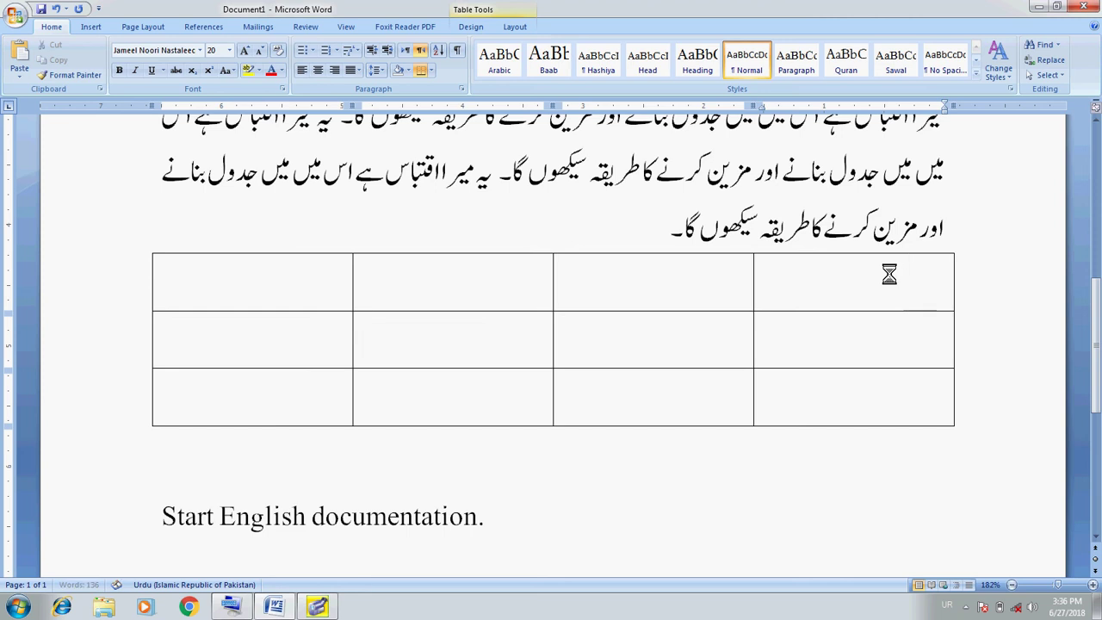
{"action": "type", "text": "نمبر شمار"}
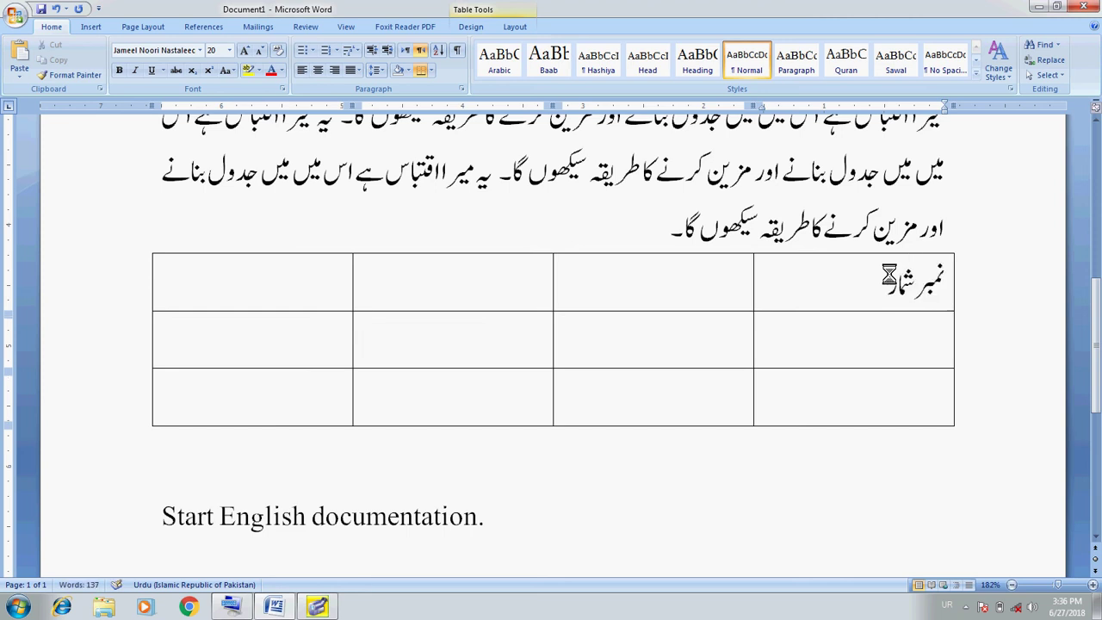
{"action": "key", "text": "Tab"}
{"action": "type", "text": "نام"}
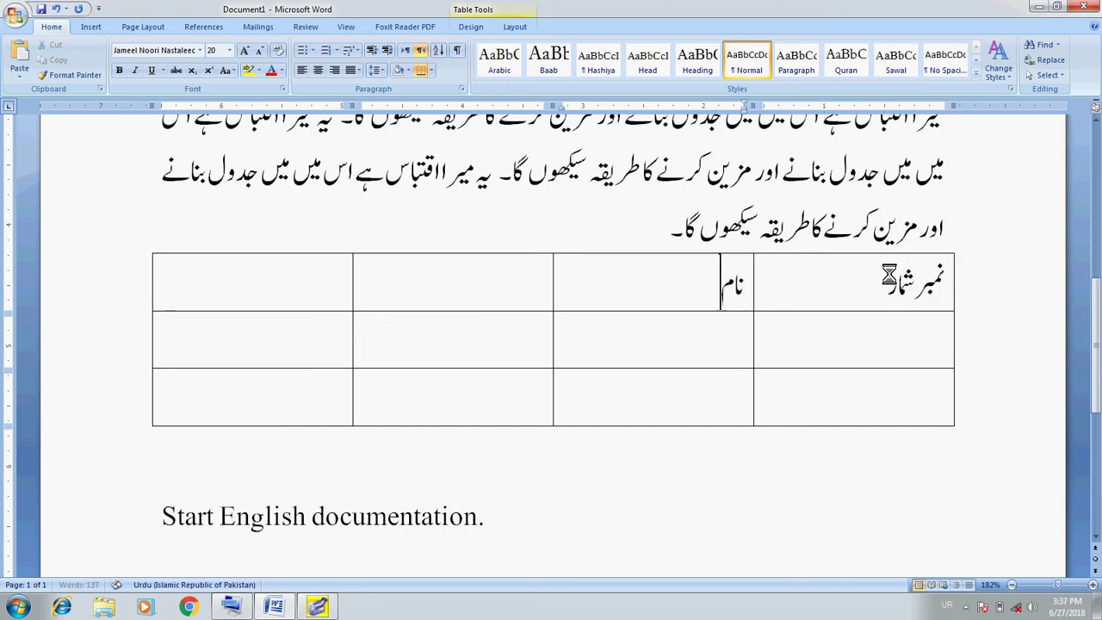
{"action": "key", "text": "Tab"}
{"action": "type", "text": "ولدیت"}
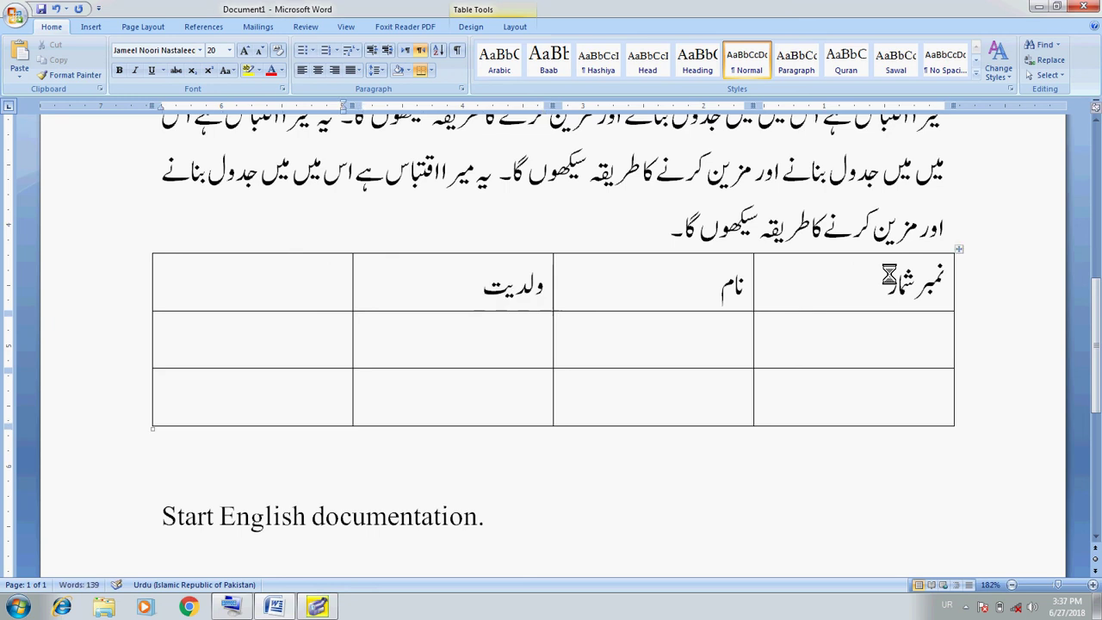
{"action": "key", "text": "Tab"}
{"action": "type", "text": "درجہ"}
Step: Fill row 2 with serial ۱, a student's name, the father's name and grade اول
{"action": "key", "text": "Tab"}
{"action": "type", "text": "۱"}
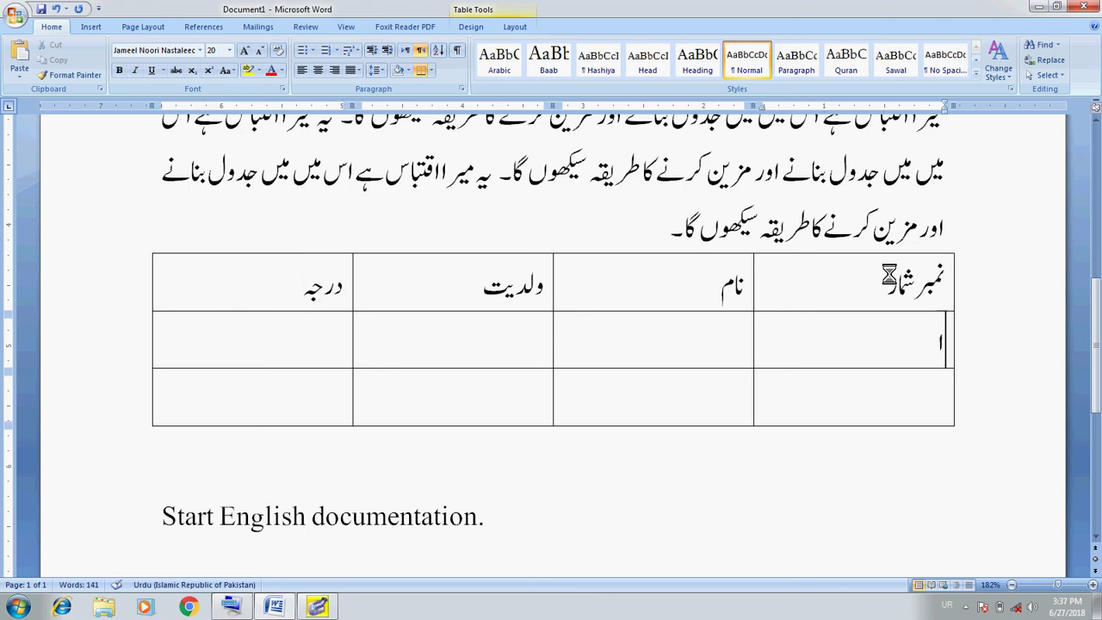
{"action": "key", "text": "Tab"}
{"action": "type", "text": "اکرم خان"}
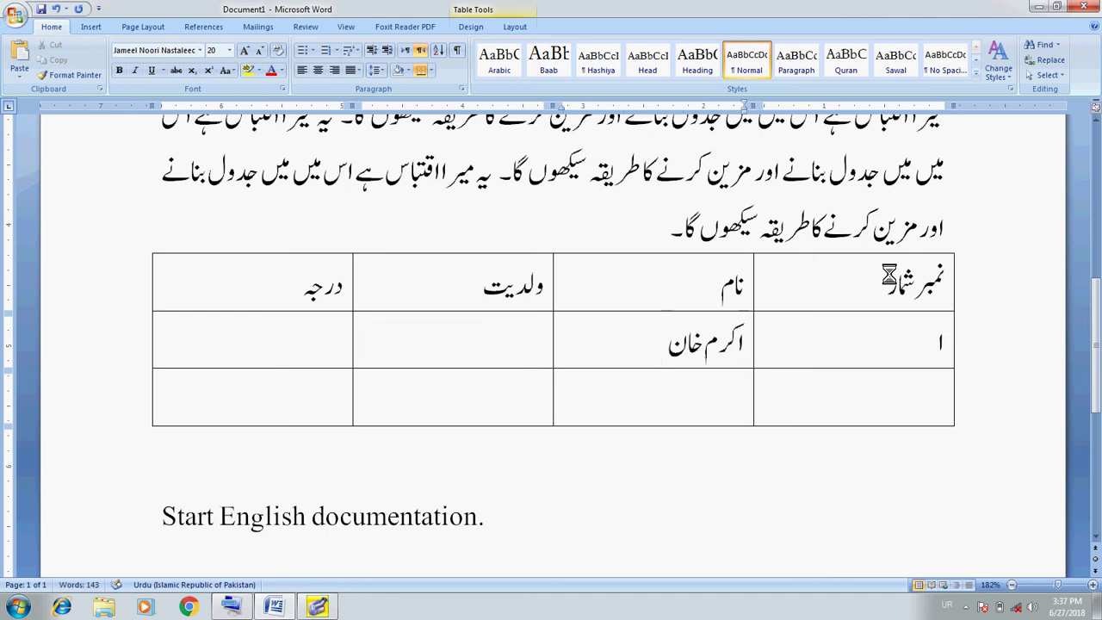
{"action": "key", "text": "Tab"}
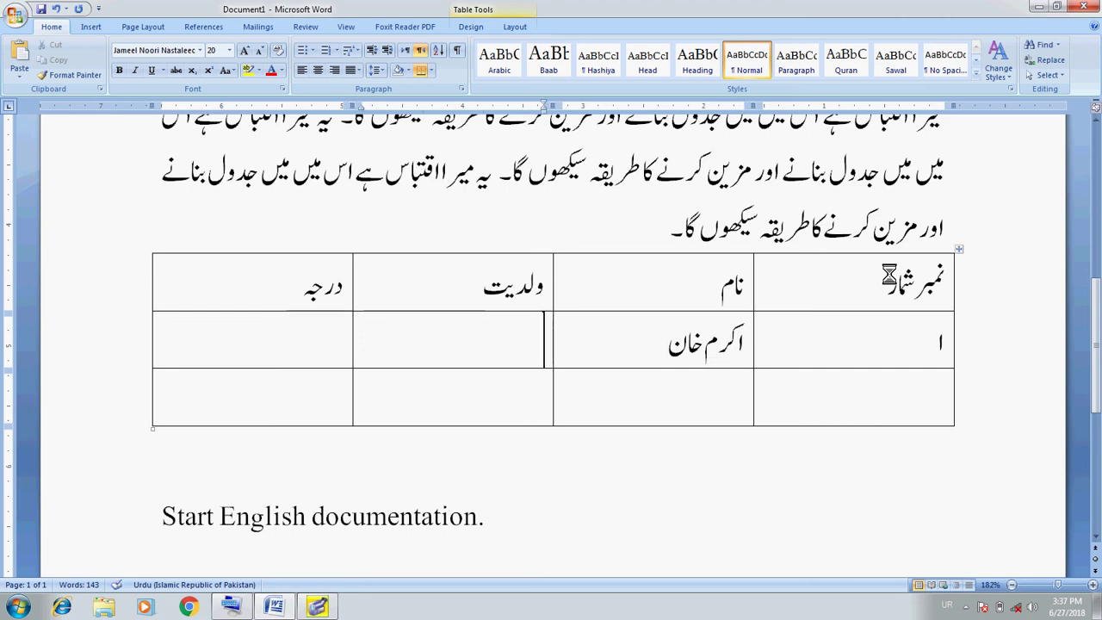
{"action": "type", "text": "عبال"}
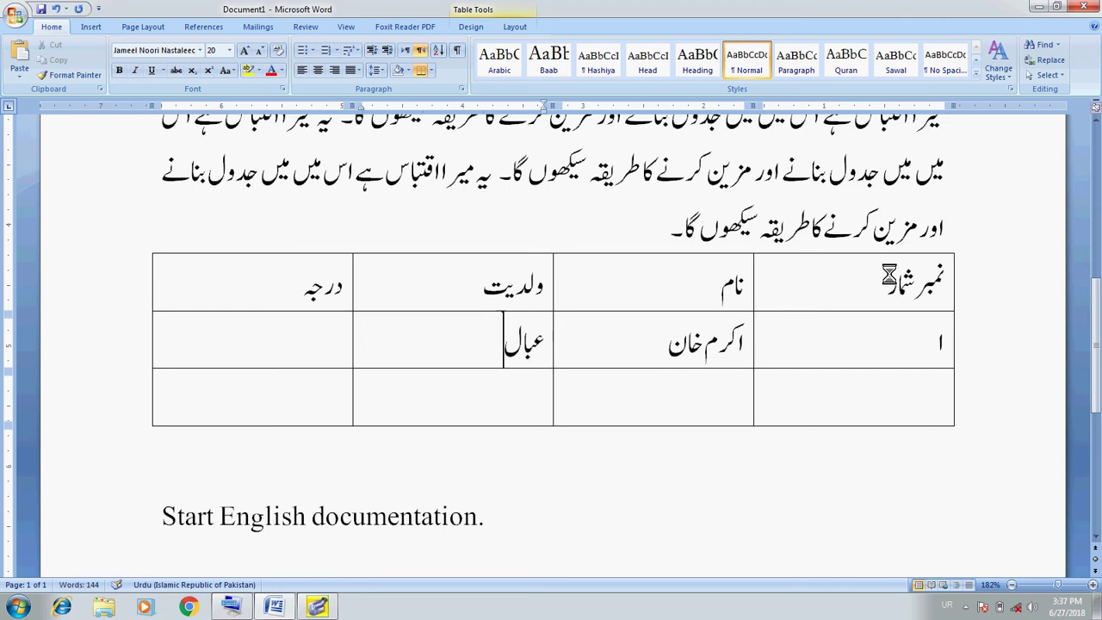
{"action": "key", "text": "BackSpace"}
{"action": "key", "text": "BackSpace"}
{"action": "type", "text": "دالصم"}
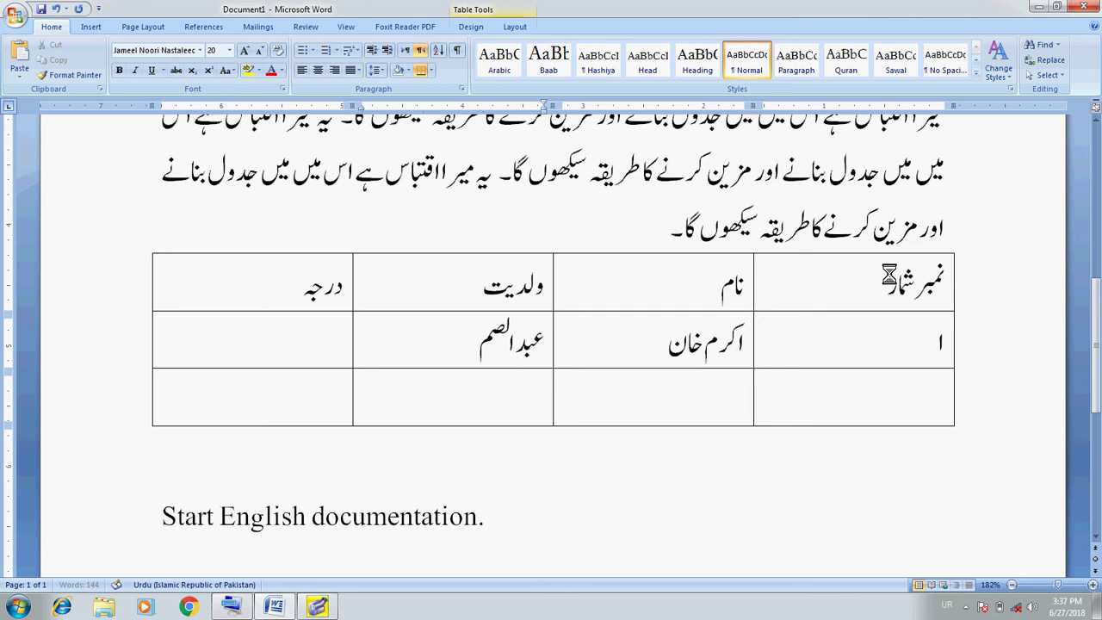
{"action": "type", "text": "د"}
{"action": "key", "text": "Tab"}
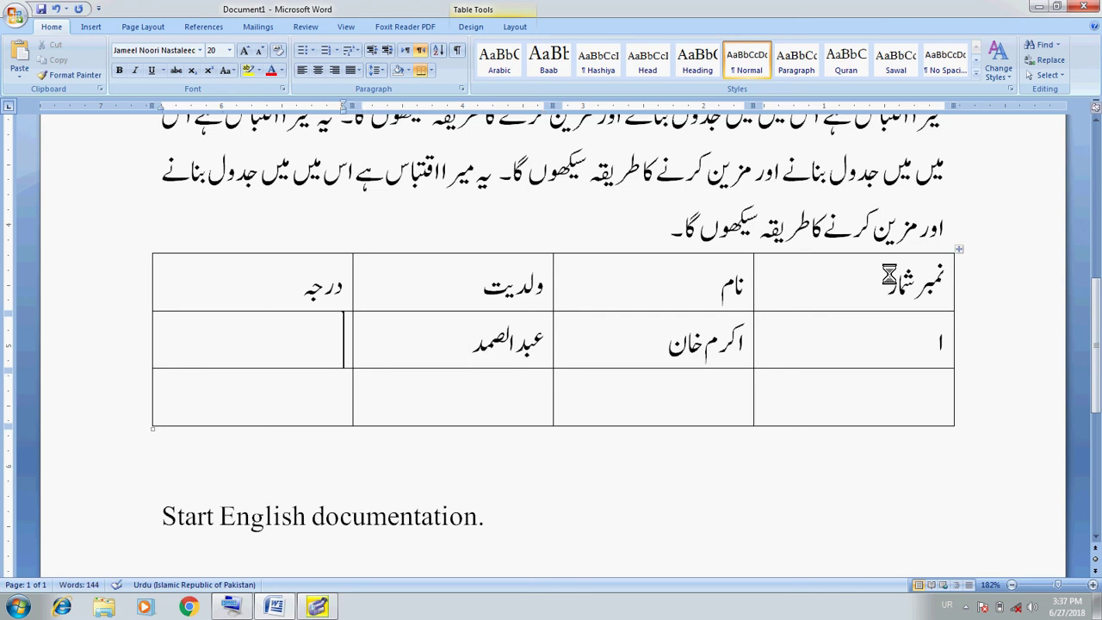
{"action": "type", "text": "اول"}
Step: Fill row 3 with serial ۲, a name, father's name and grade دوم, then add row ۳
{"action": "key", "text": "Tab"}
{"action": "type", "text": "۲"}
{"action": "key", "text": "Tab"}
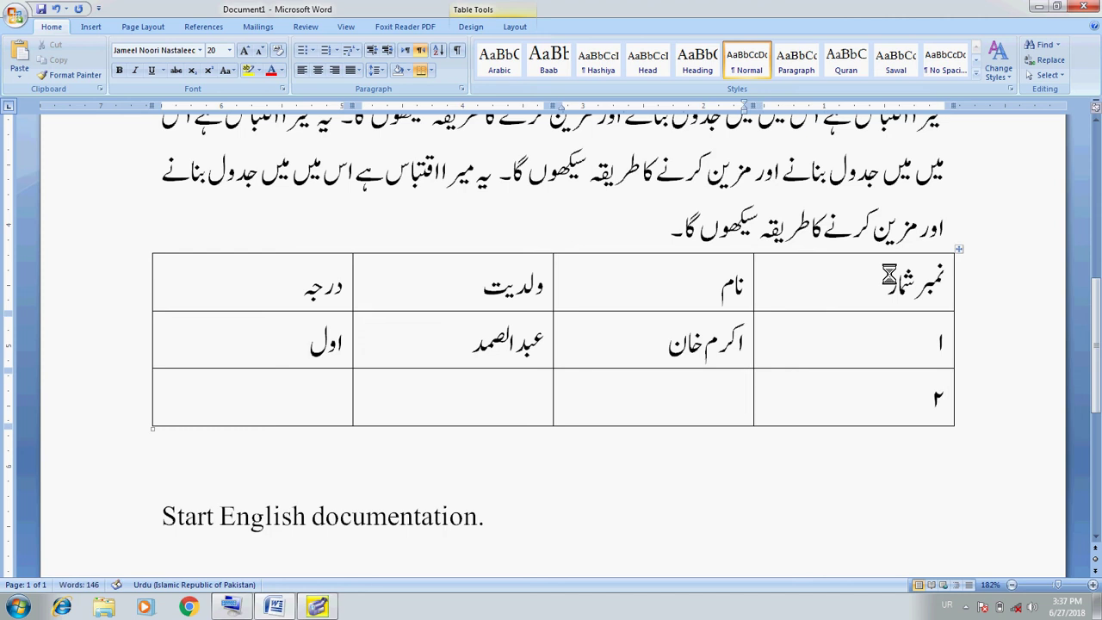
{"action": "type", "text": "عرفان ش"}
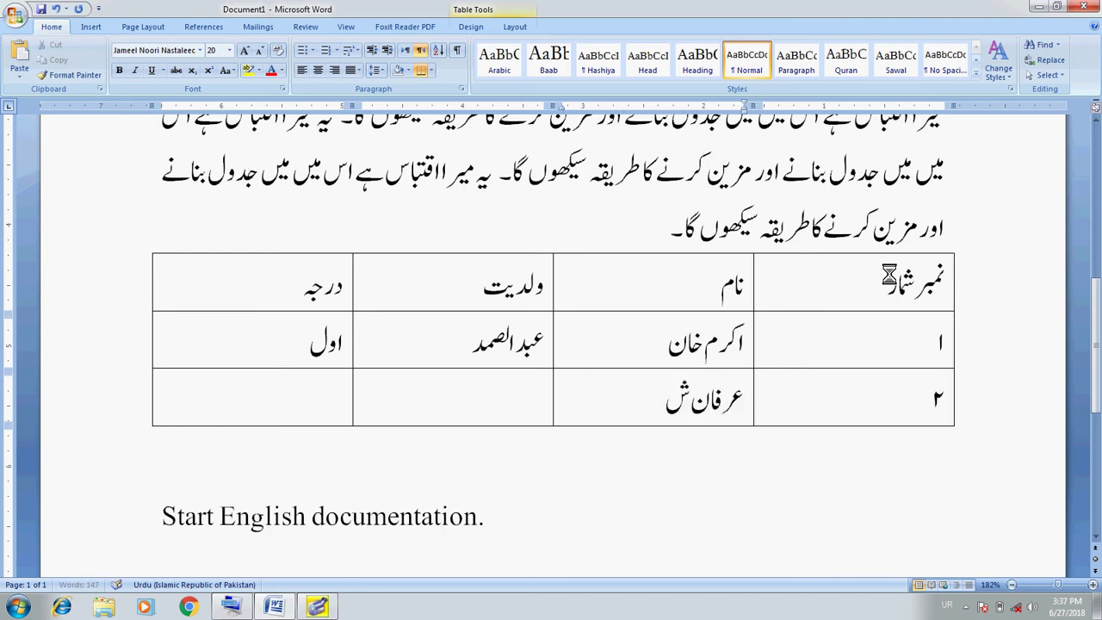
{"action": "type", "text": "یخ"}
{"action": "key", "text": "Tab"}
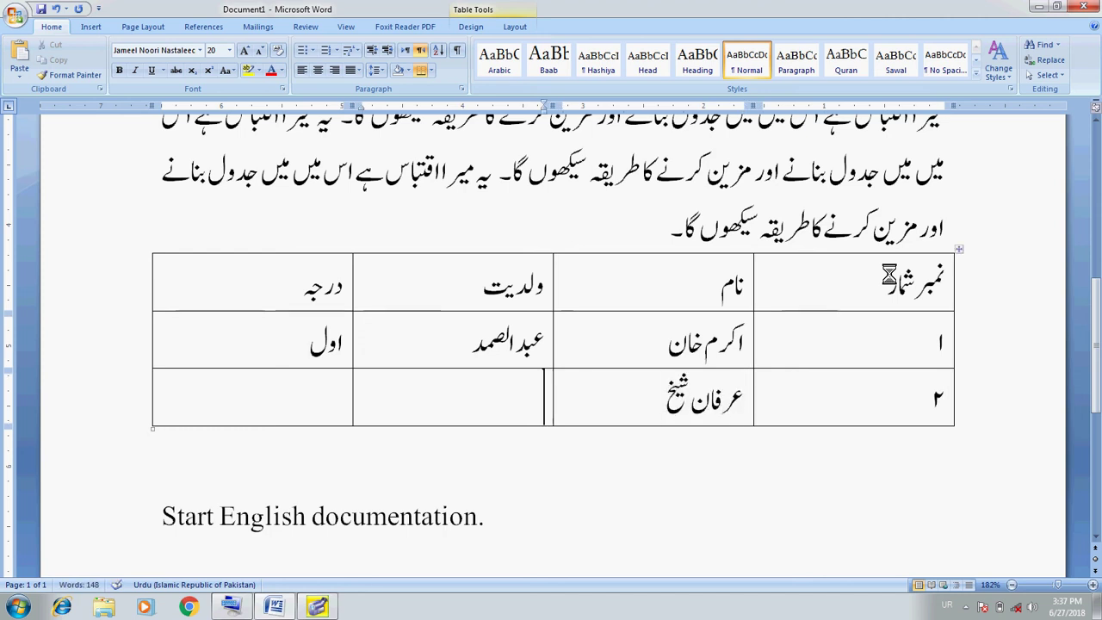
{"action": "type", "text": "عمران شیخ"}
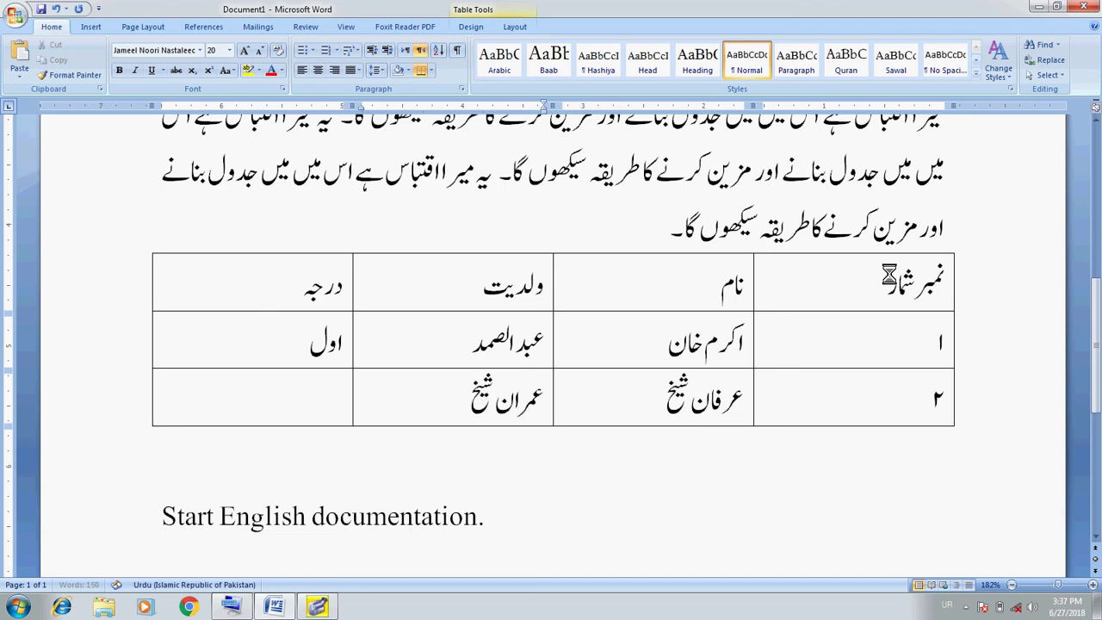
{"action": "key", "text": "Tab"}
{"action": "type", "text": "دوم"}
{"action": "key", "text": "Tab"}
{"action": "type", "text": "۳"}
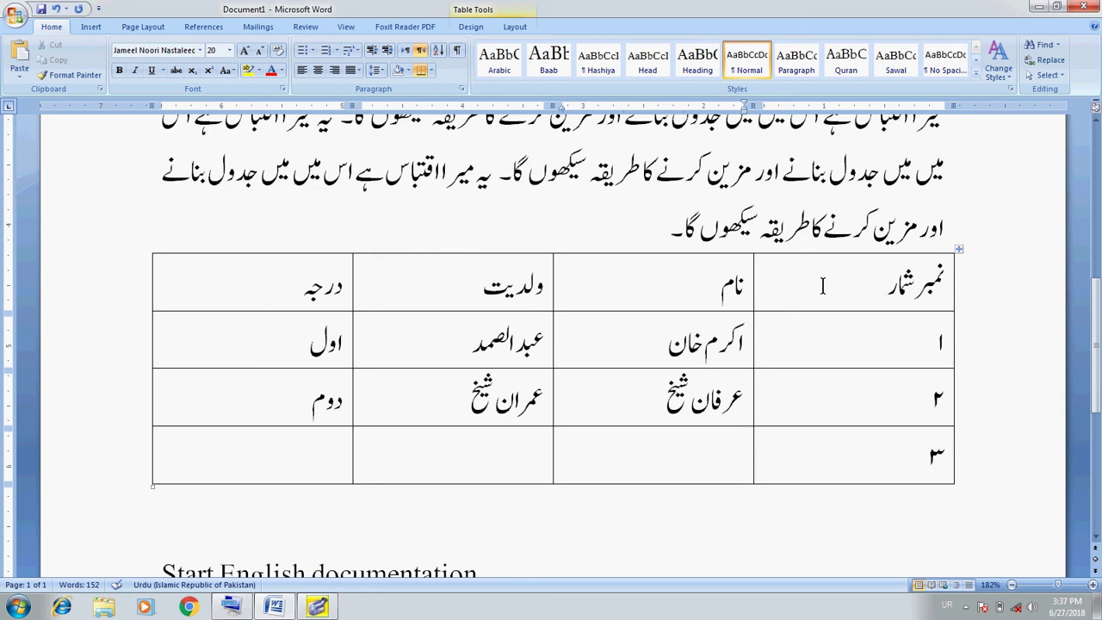
Step: Select the table's header row and centre its text
{"action": "left_click_drag", "start_coordinate": [944, 280], "coordinate": [307, 287]}
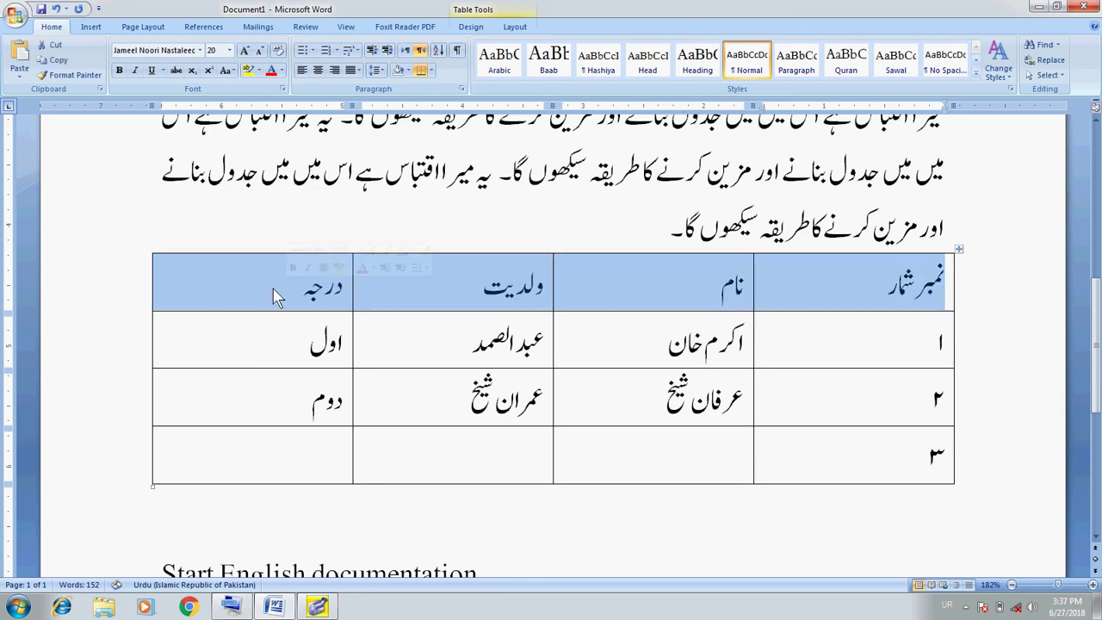
{"action": "left_click", "coordinate": [322, 72]}
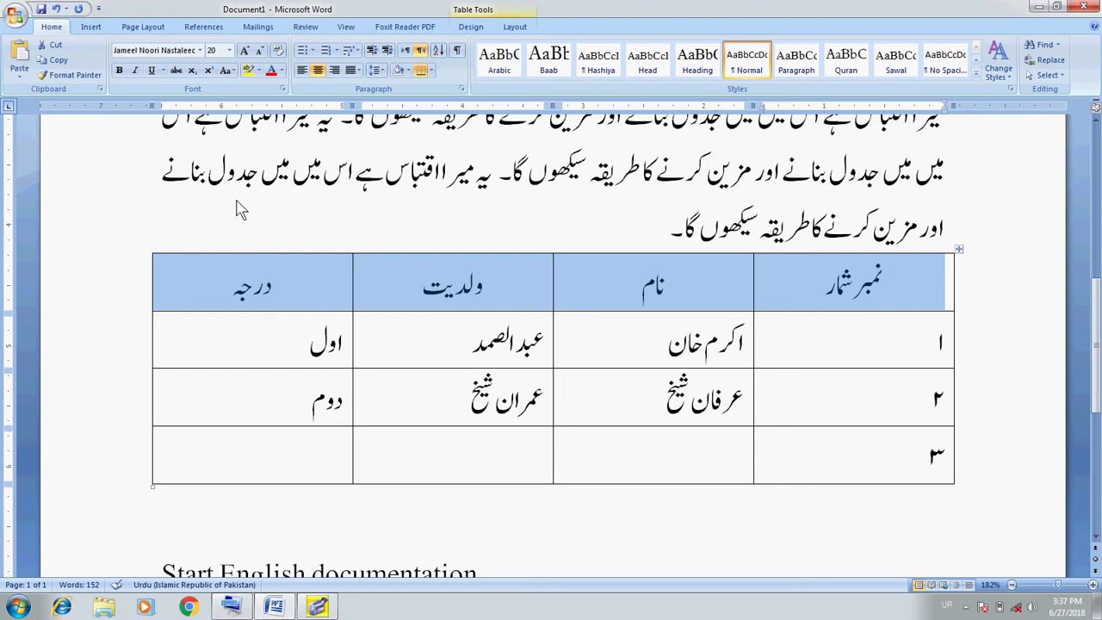
{"action": "left_click", "coordinate": [200, 51]}
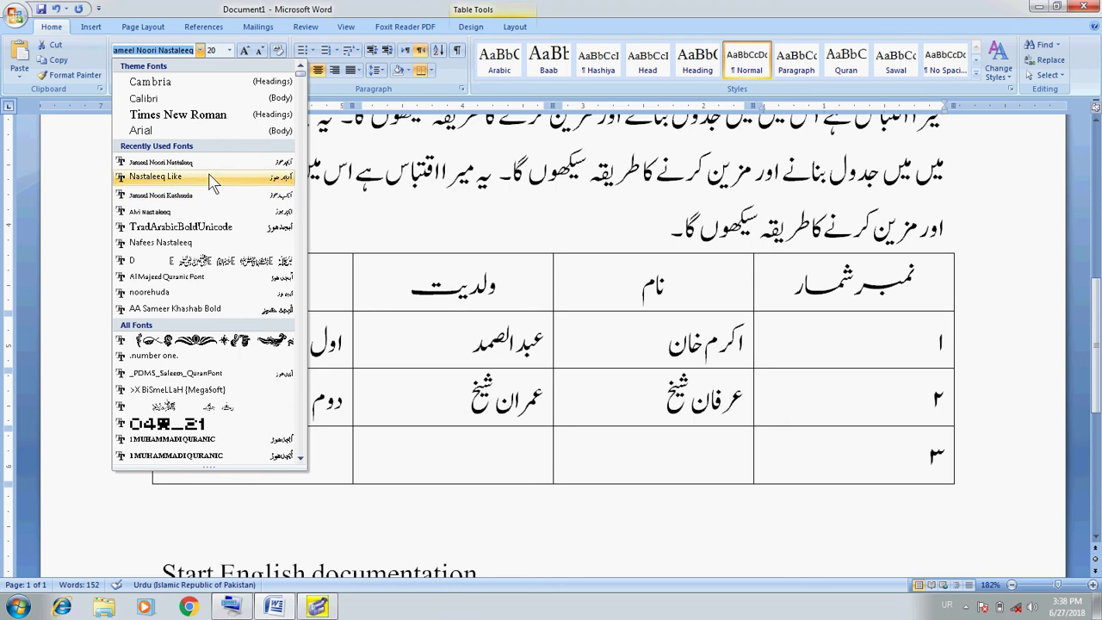
Step: Apply the Trad Arabic Bold Unicode font to the header row, then deselect it
{"action": "left_click", "coordinate": [238, 228]}
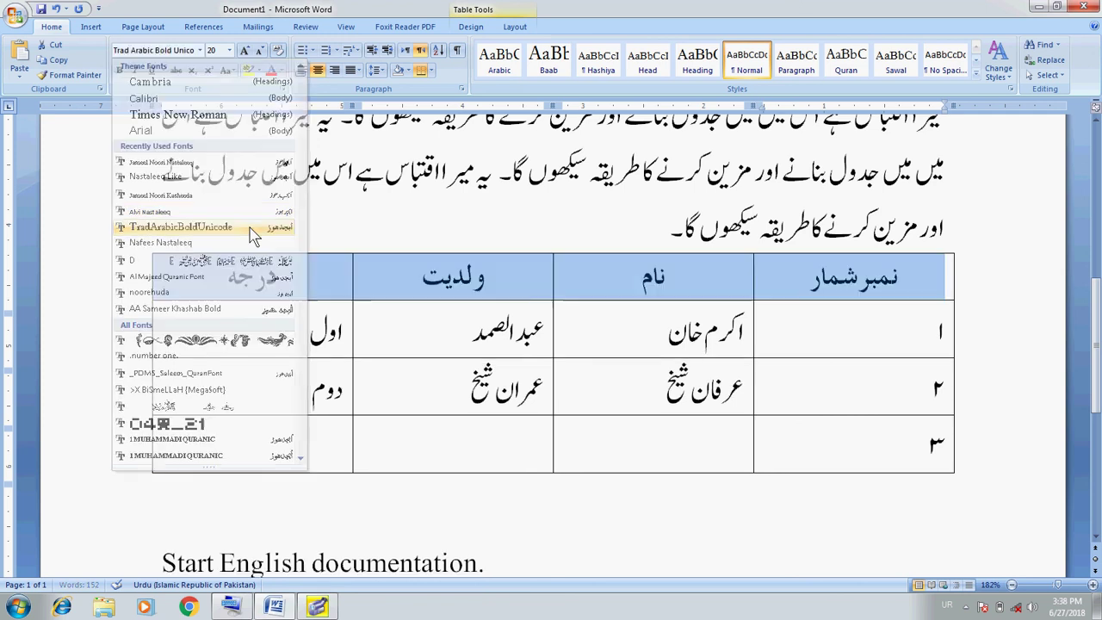
{"action": "left_click", "coordinate": [949, 278]}
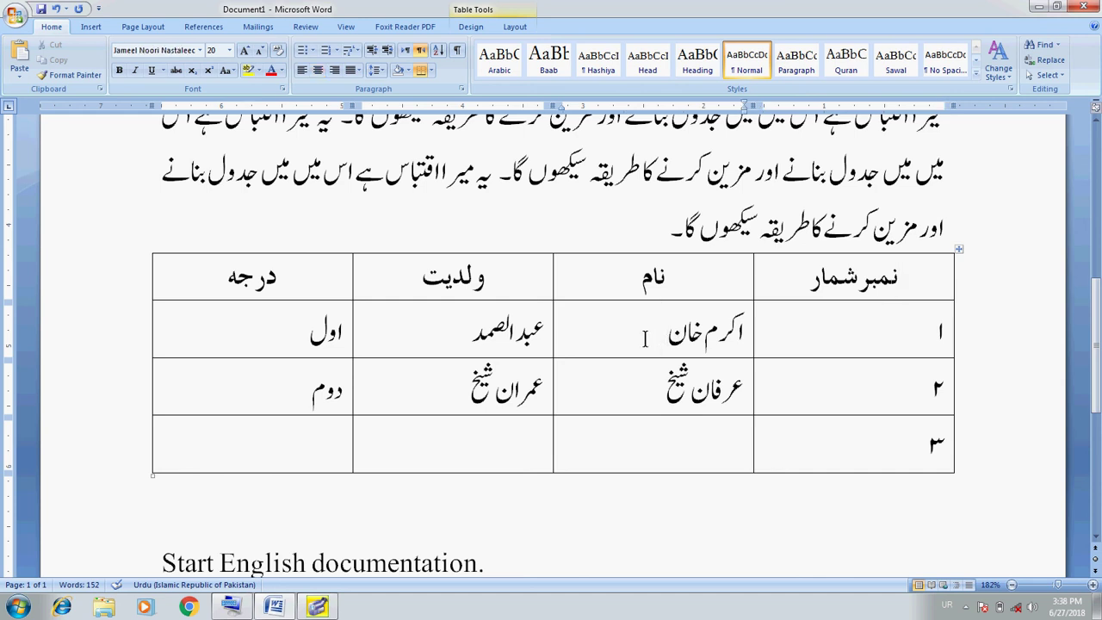
Step: Place the cursor in the Urdu table's first header cell and show the Table Tools Layout tab
{"action": "left_click_drag", "start_coordinate": [648, 336], "coordinate": [799, 339]}
{"action": "left_click", "coordinate": [801, 339]}
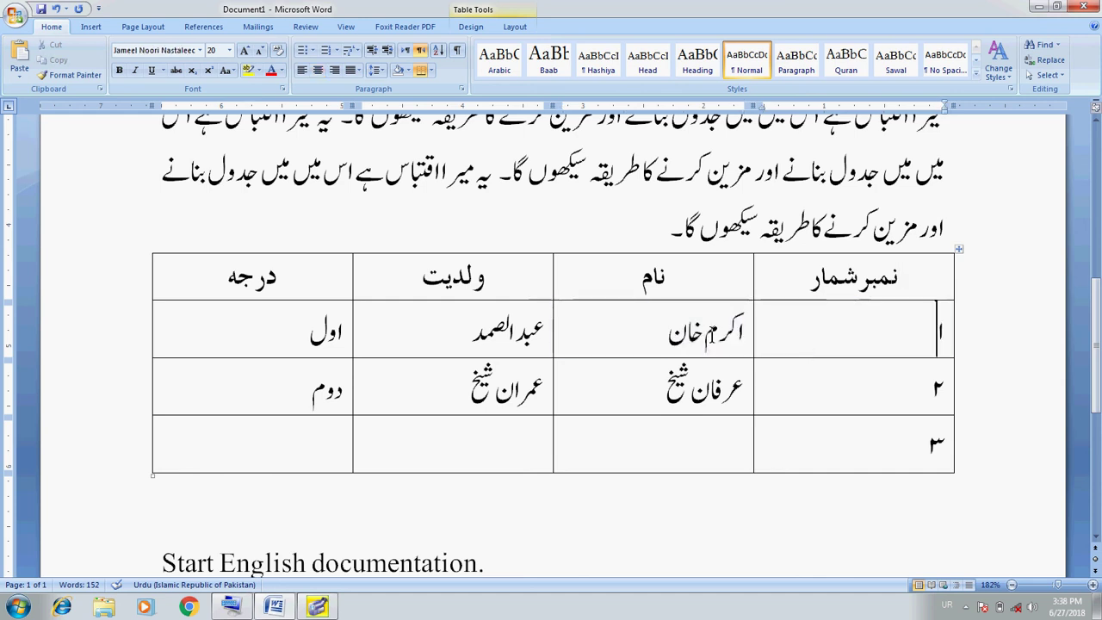
{"action": "left_click", "coordinate": [704, 338]}
{"action": "left_click", "coordinate": [849, 332]}
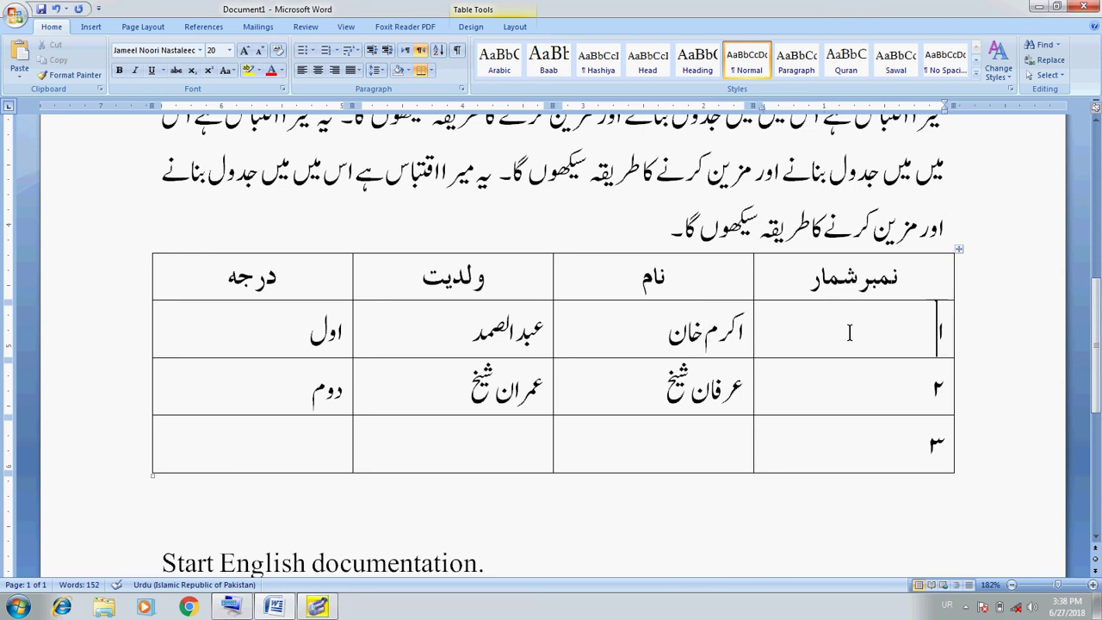
{"action": "left_click", "coordinate": [915, 275]}
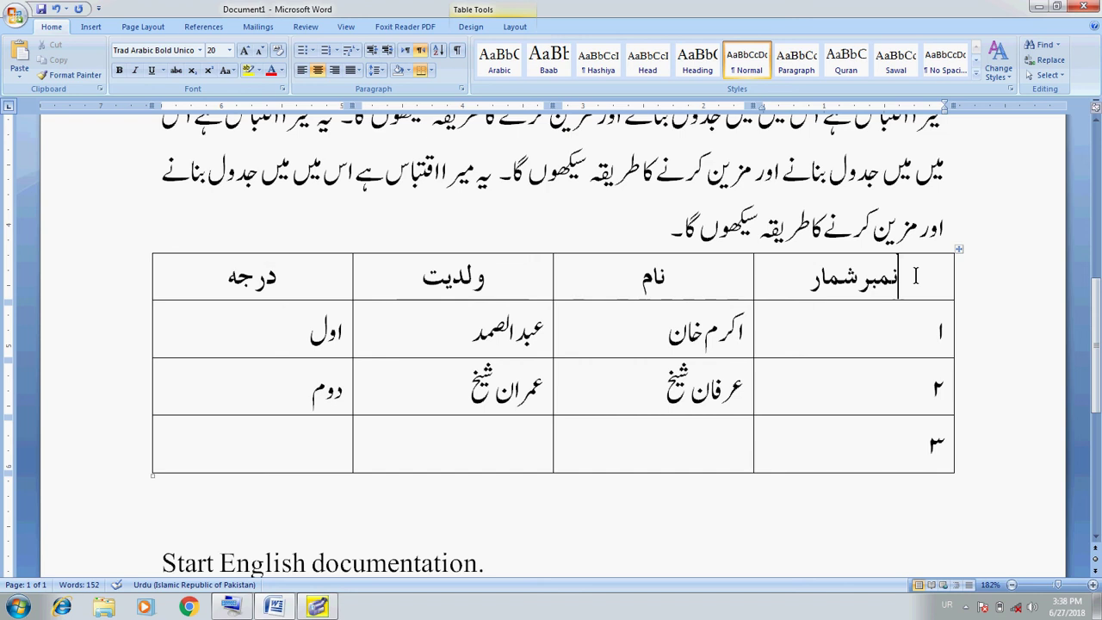
{"action": "key", "text": "Down"}
{"action": "key", "text": "Down"}
{"action": "key", "text": "Down"}
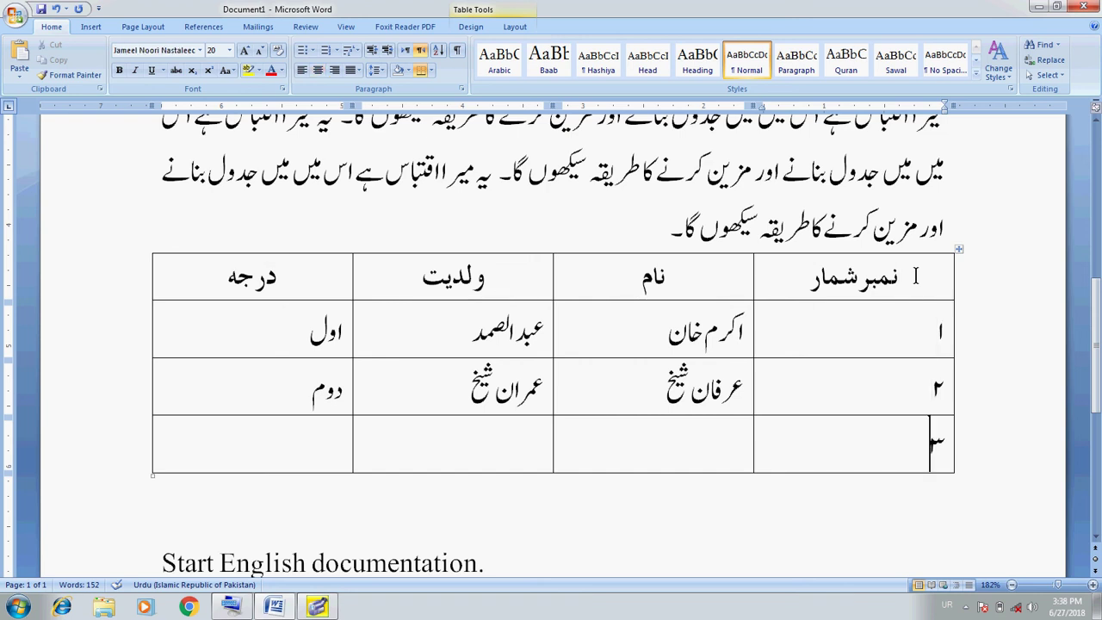
{"action": "key", "text": "Up"}
{"action": "key", "text": "Up"}
{"action": "key", "text": "Up"}
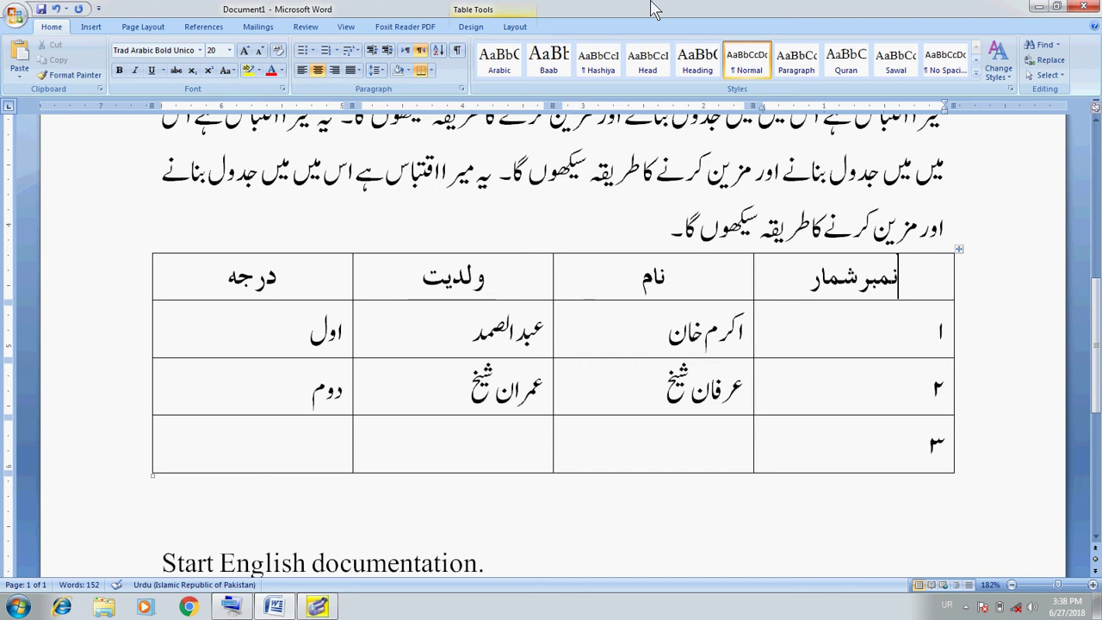
{"action": "left_click", "coordinate": [519, 27]}
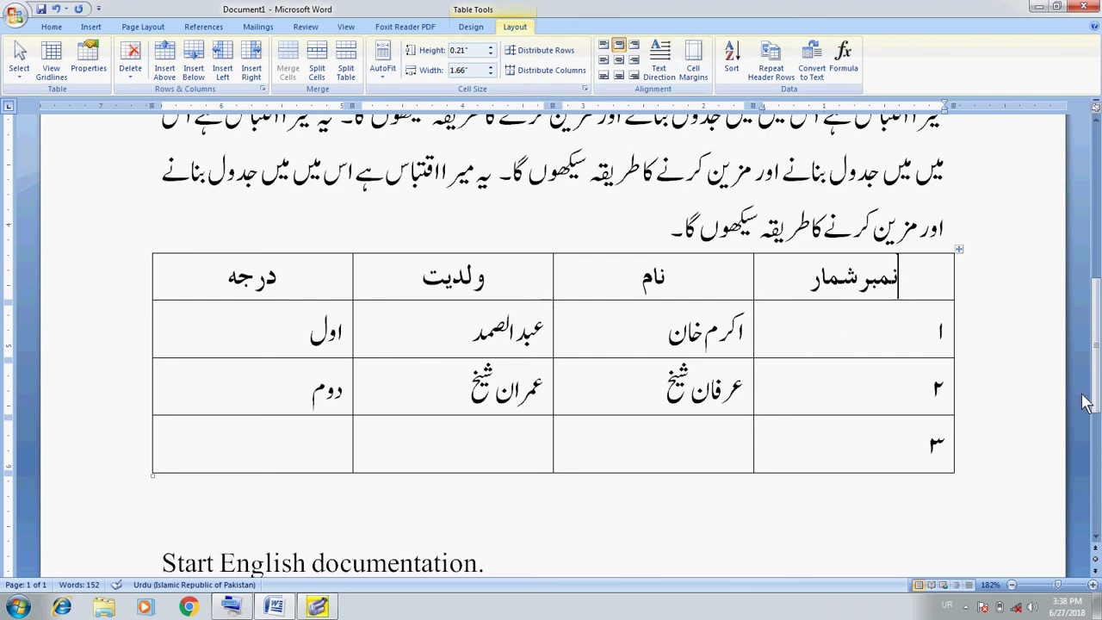
{"action": "mouse_move", "coordinate": [1097, 398]}
{"action": "left_mouse_down"}
{"action": "mouse_move", "coordinate": [1099, 222]}
{"action": "mouse_move", "coordinate": [1099, 404]}
{"action": "left_mouse_up"}
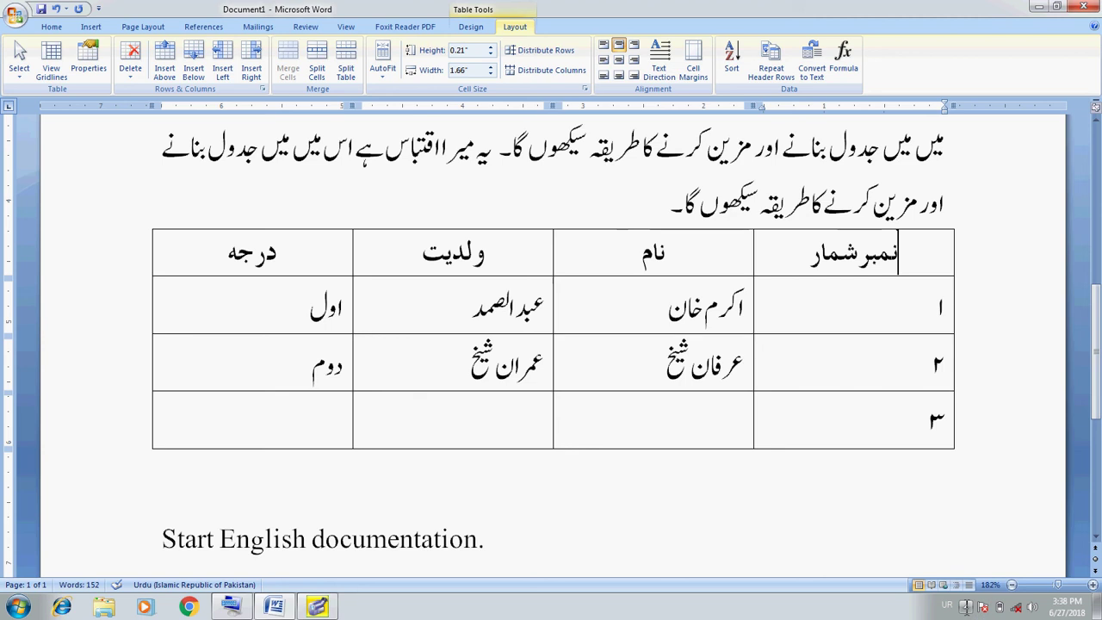
{"action": "left_click", "coordinate": [965, 606]}
{"action": "left_click", "coordinate": [965, 515]}
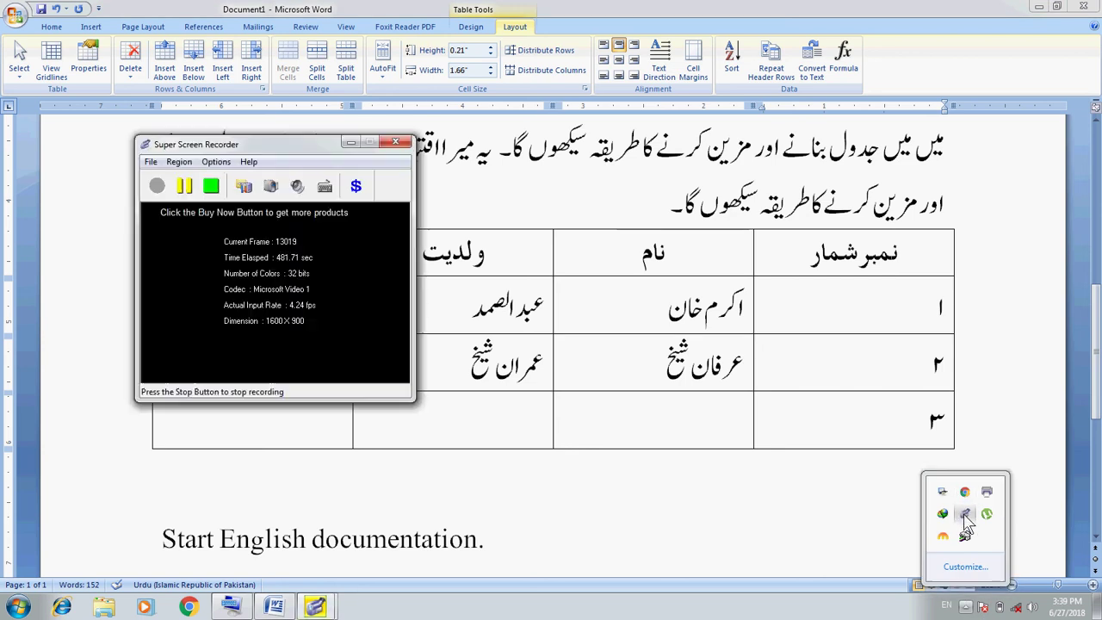